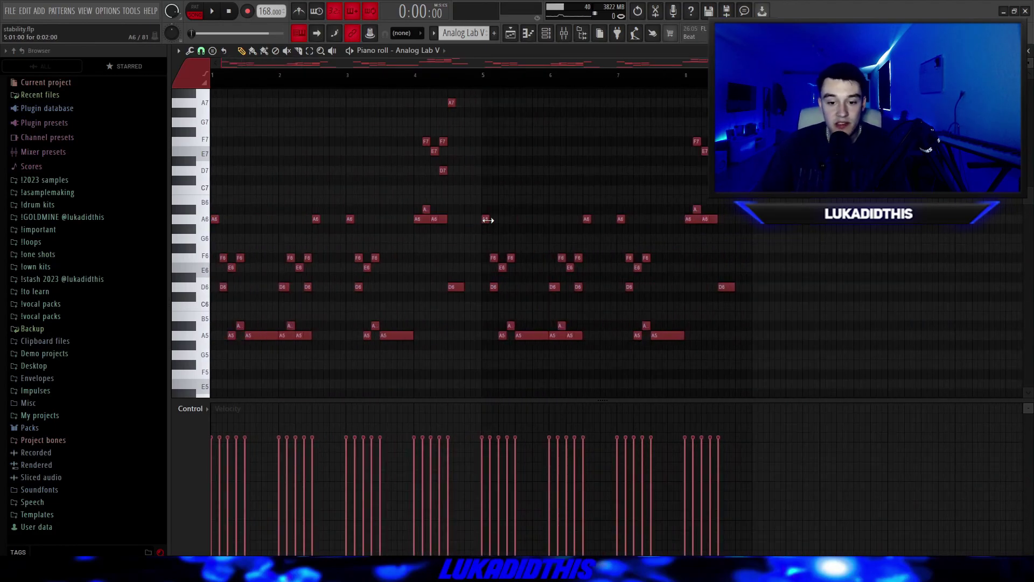
Step: Examine the Analog Lab V melody notes in the piano roll, including the low D5 notes, and play the melody
left_click(482, 220)
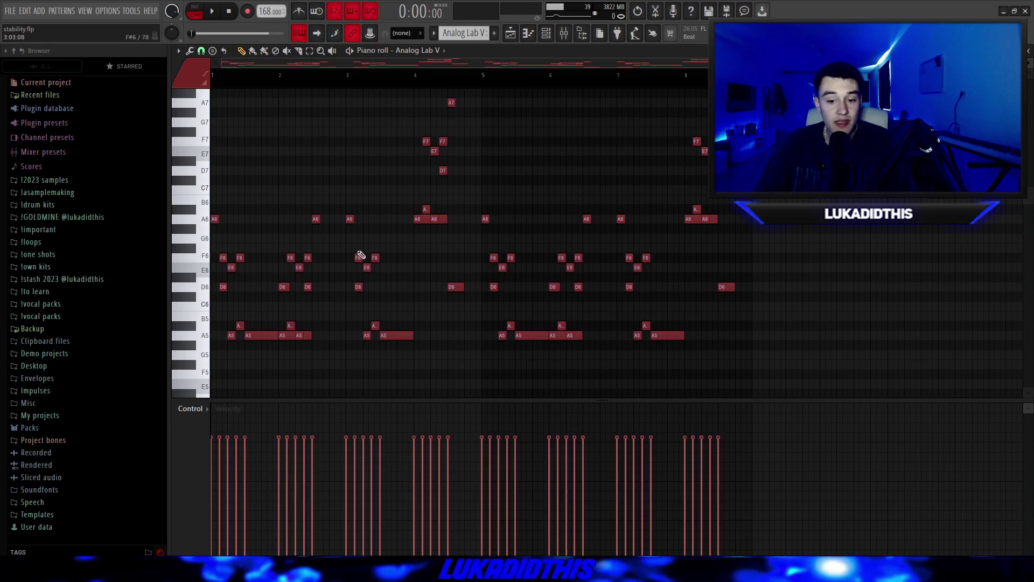
scroll(223, 258, "up", 2)
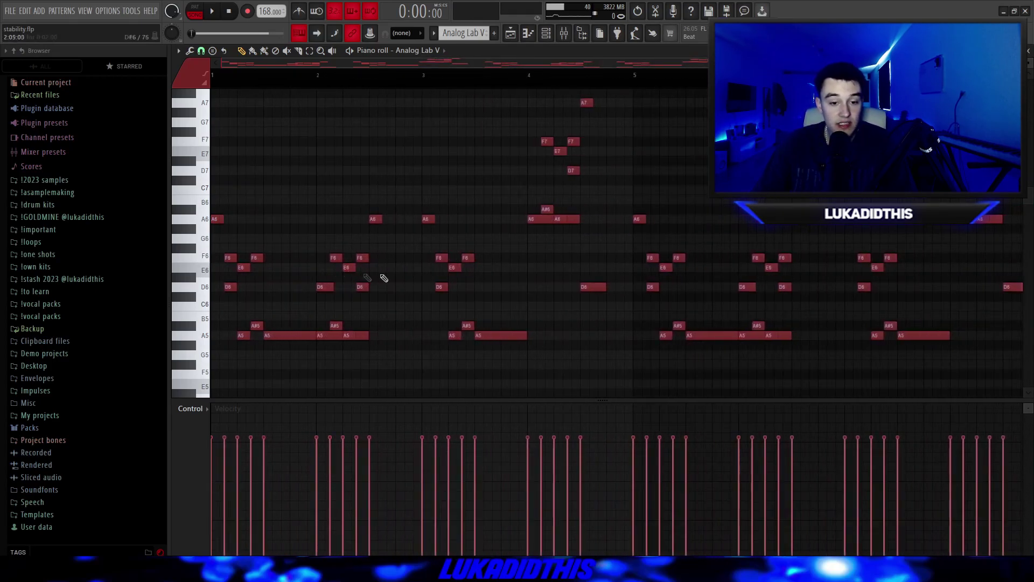
scroll(653, 270, "down", 1)
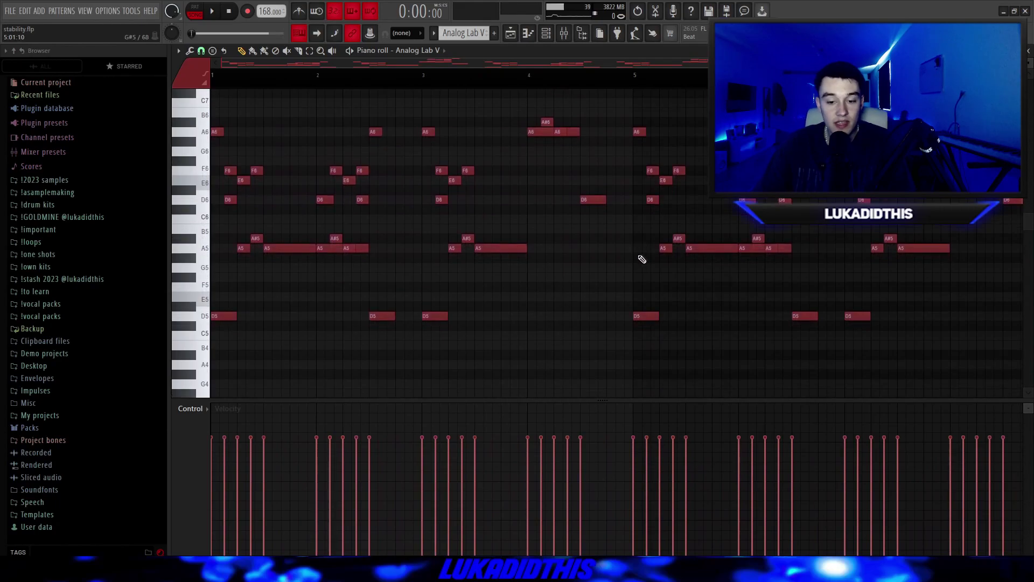
scroll(641, 258, "down", 2)
key("space")
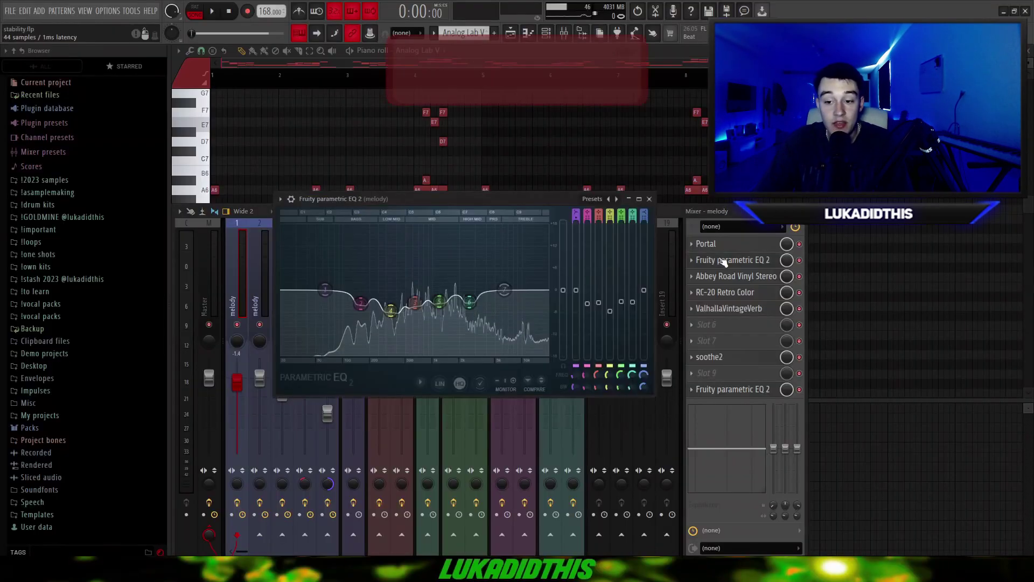
Step: Inspect the first melody mixer track's effects: both Fruity parametric EQ 2 slots, Abbey Road Vinyl Stereo, RC-20, ValhallaVintageVerb and soothe2
left_click_drag(395, 304, 388, 312)
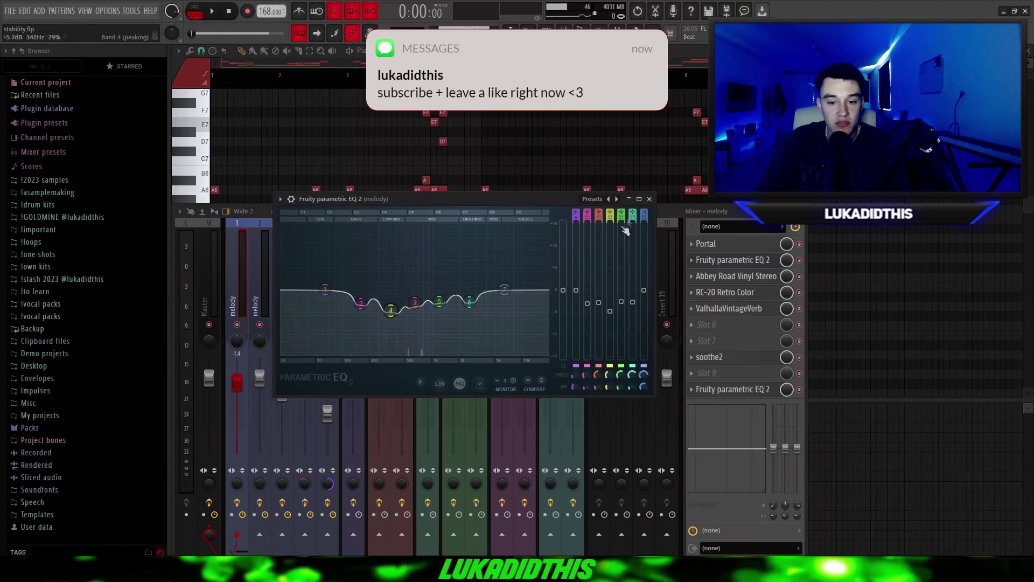
left_click(650, 200)
left_click(735, 276)
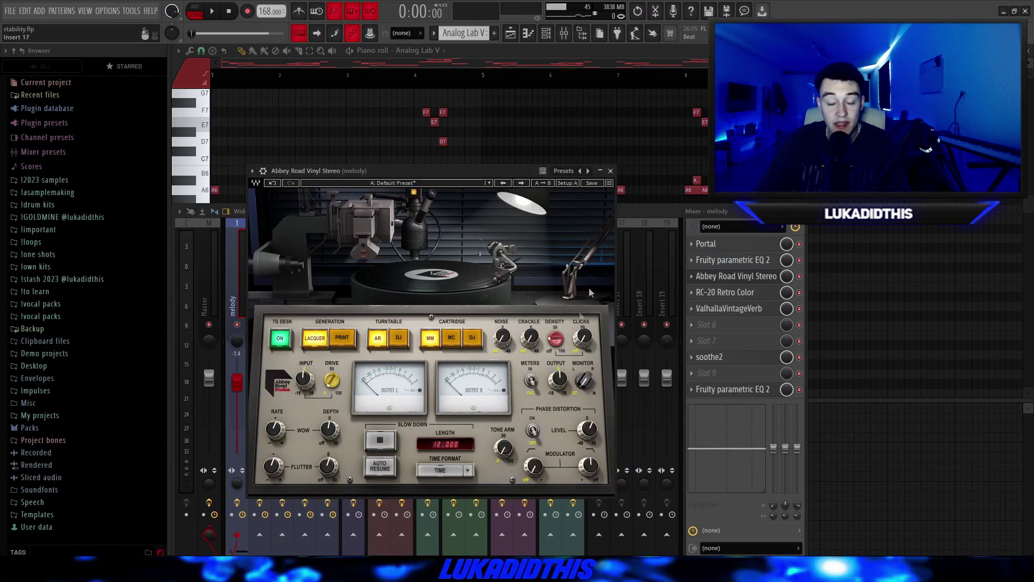
left_click(610, 171)
left_click(725, 292)
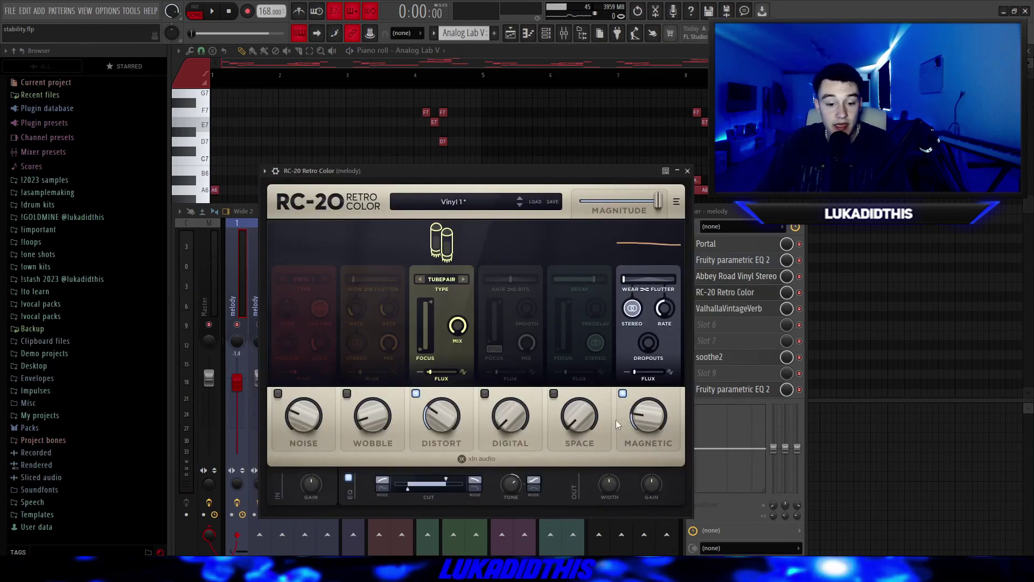
left_click(729, 308)
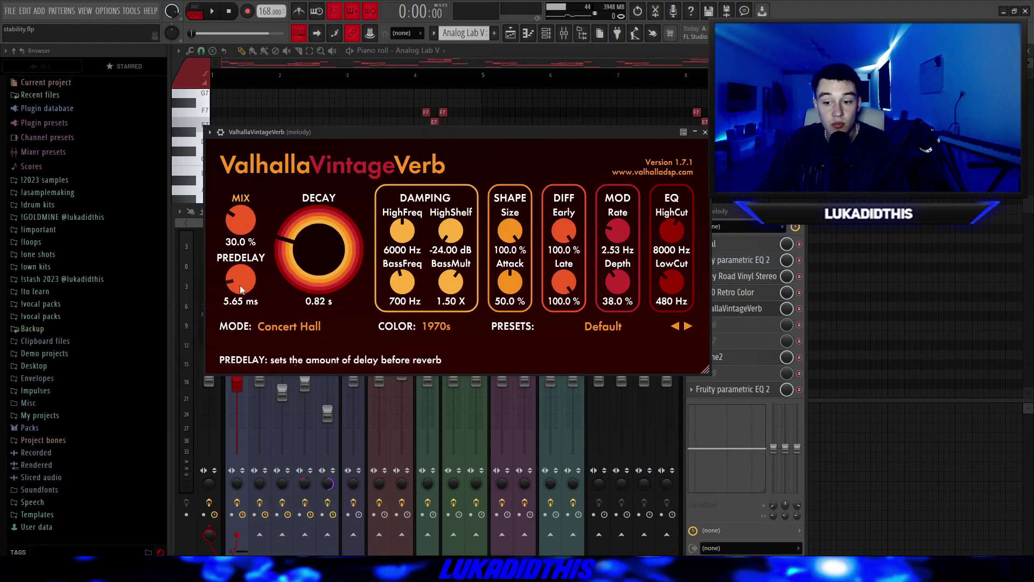
left_click(732, 357)
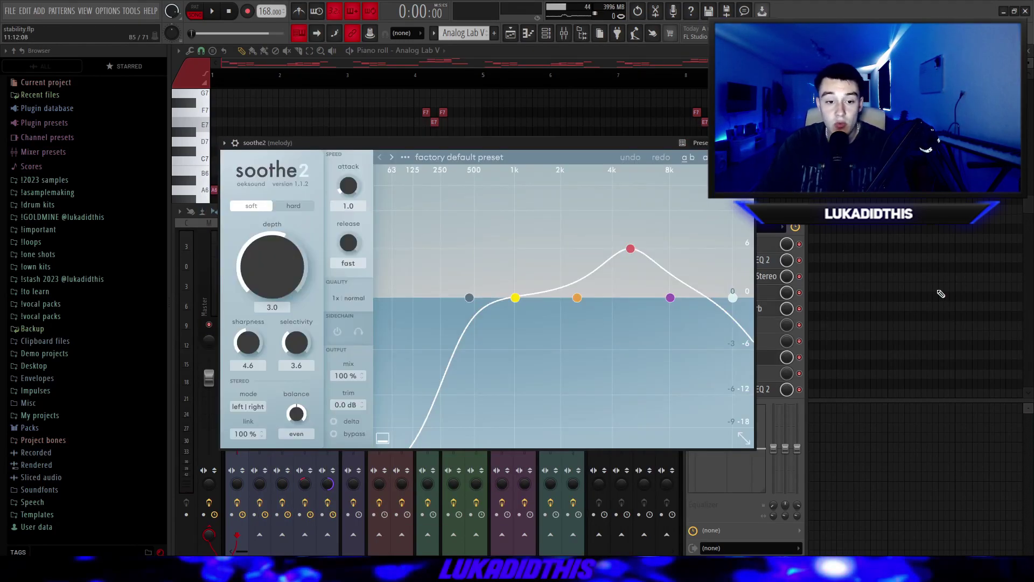
left_click(762, 389)
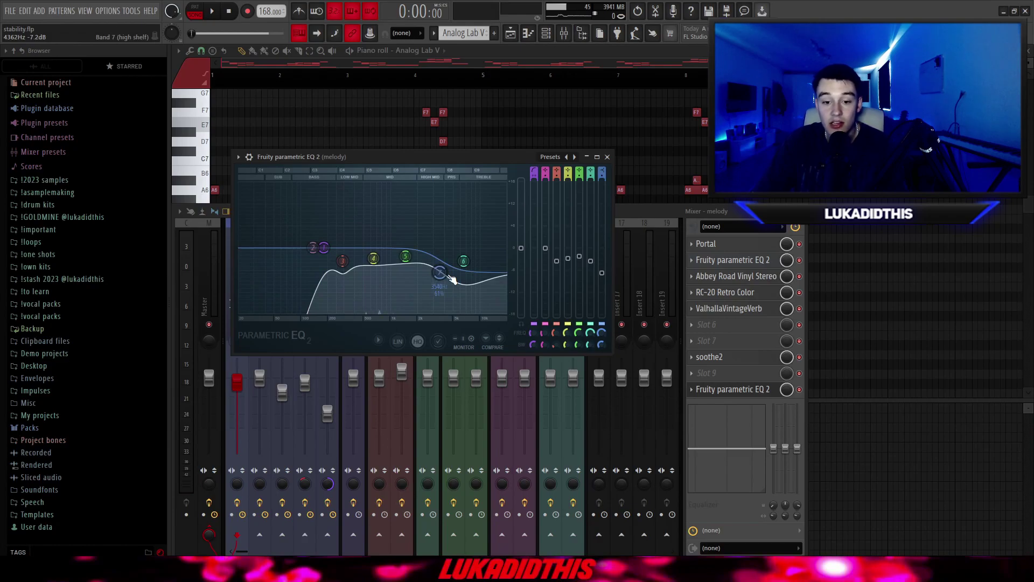
Step: Inspect the sample settings of the Track 2 audio clip in the playlist and play the clip back
key("F5")
double_click(408, 116)
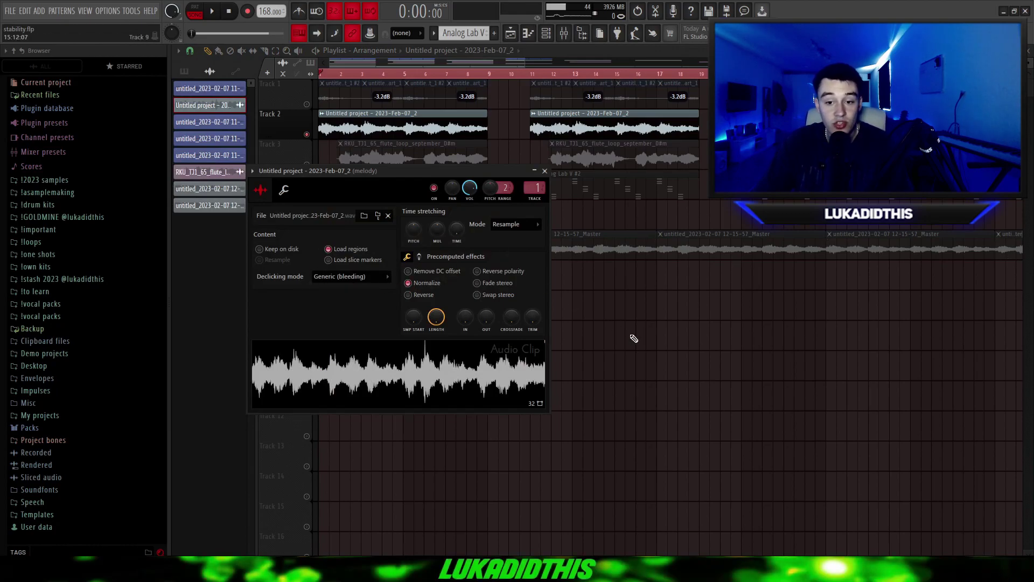
key("Escape")
scroll(244, 233, "up", 2)
key("space")
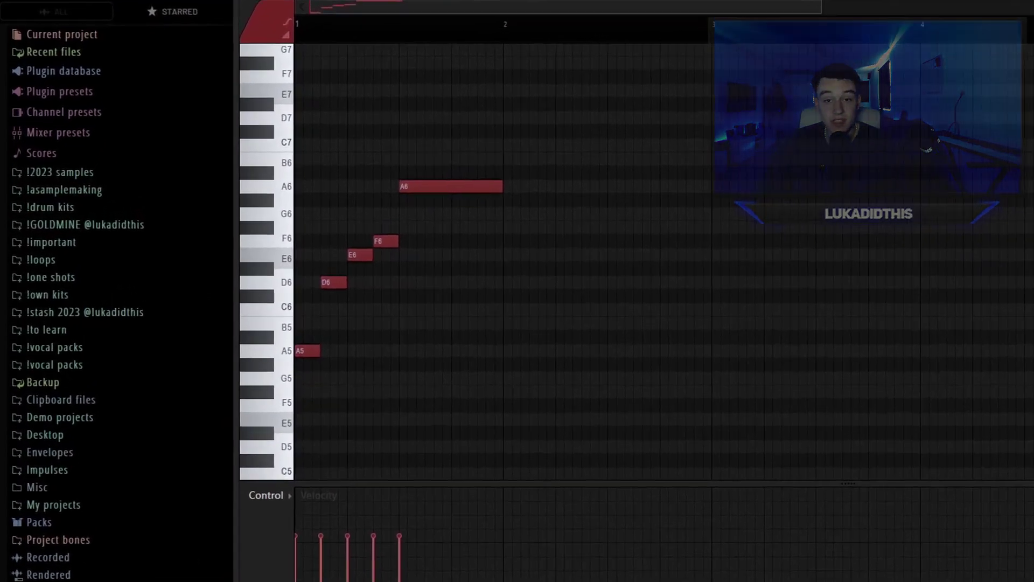
Step: Play the HS Scratched Sign pattern and inspect its mixer track's EffectRack, soothe2 and Fruity parametric EQ 2 settings
key("space")
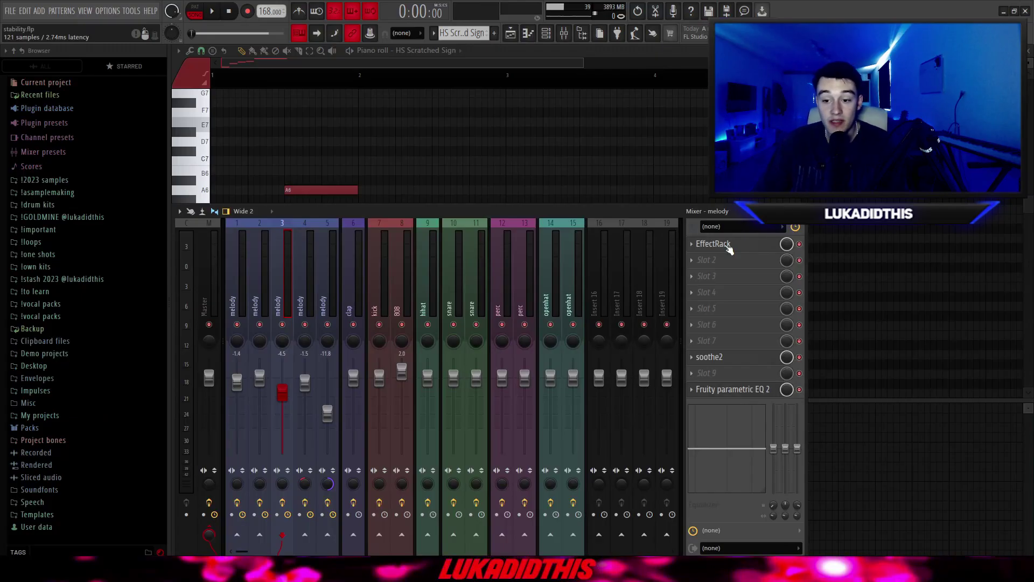
left_click(727, 246)
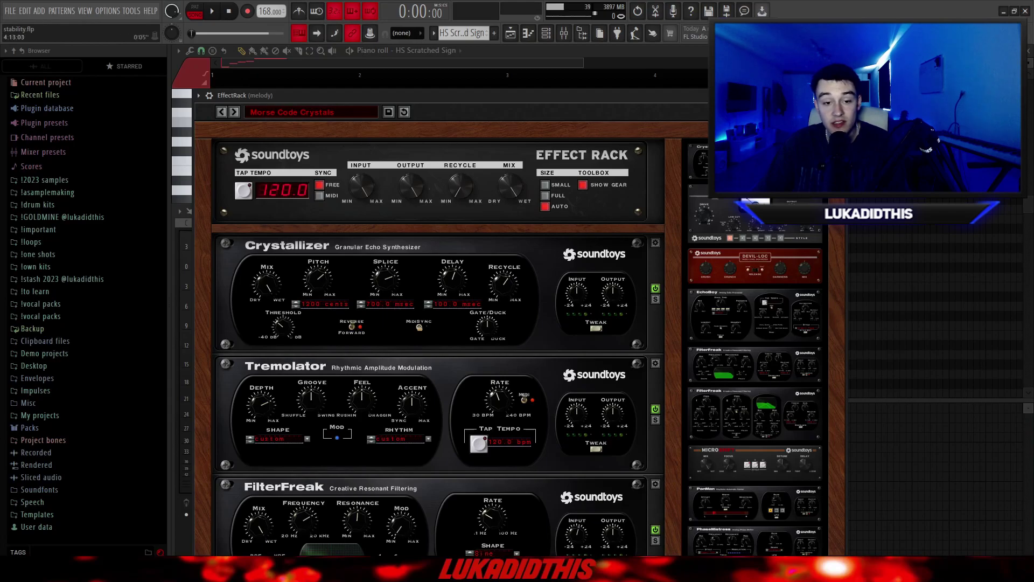
key("Escape")
left_click(713, 357)
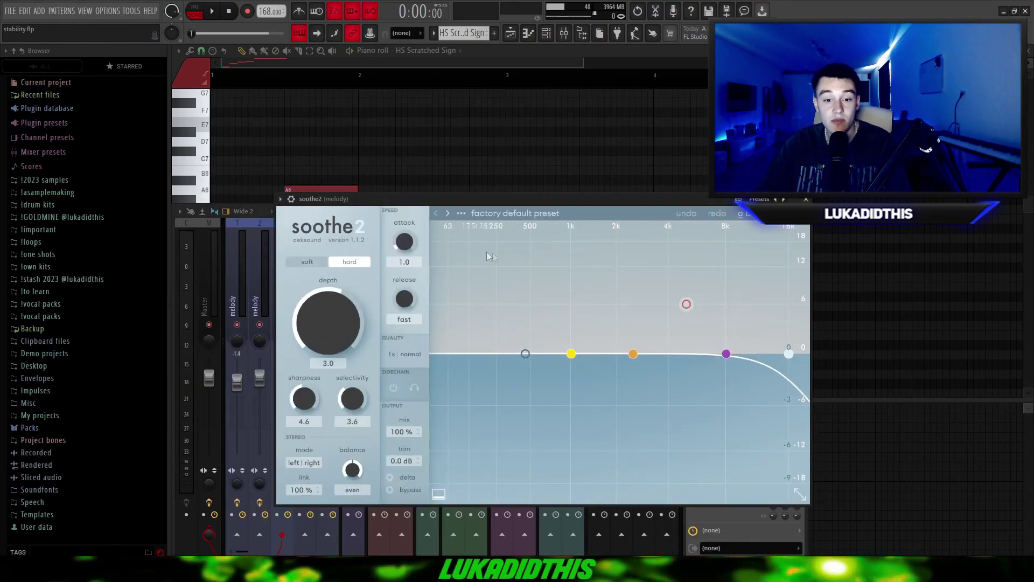
left_click(805, 199)
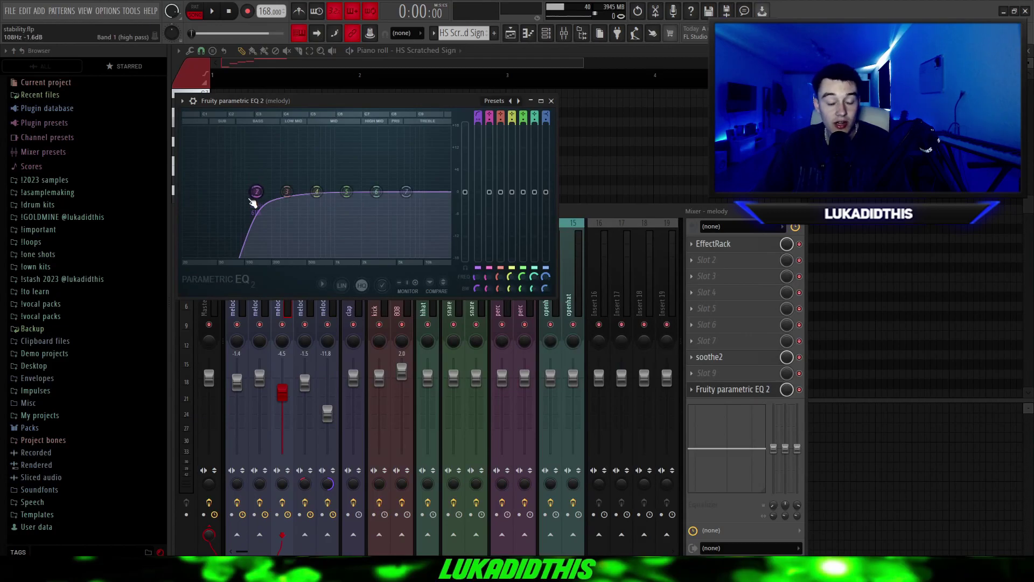
left_click(550, 101)
Step: Compare the sample settings of the two Part_1 melody clips on playlist Track 1 and play them back
left_click(510, 33)
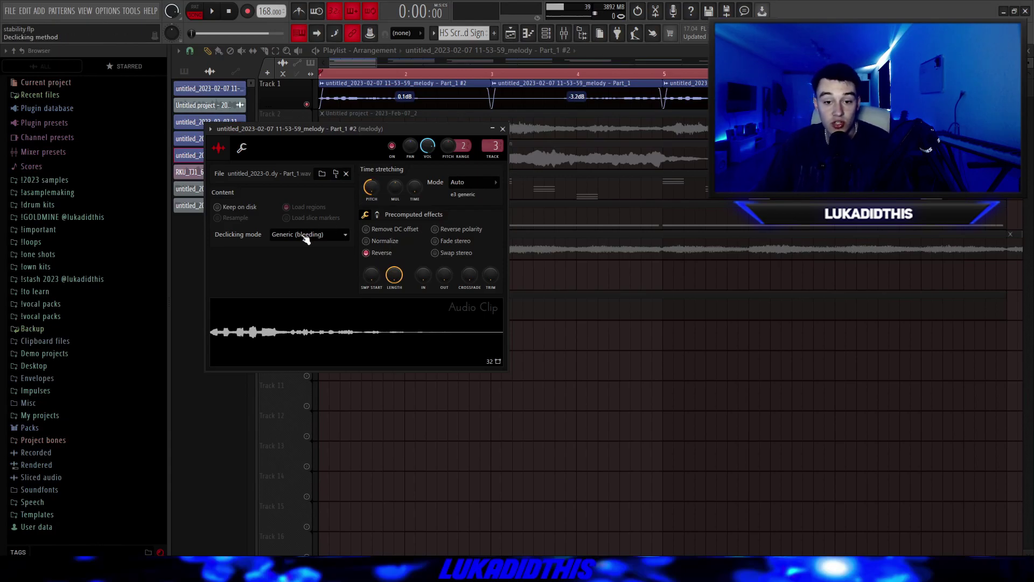
key("Up")
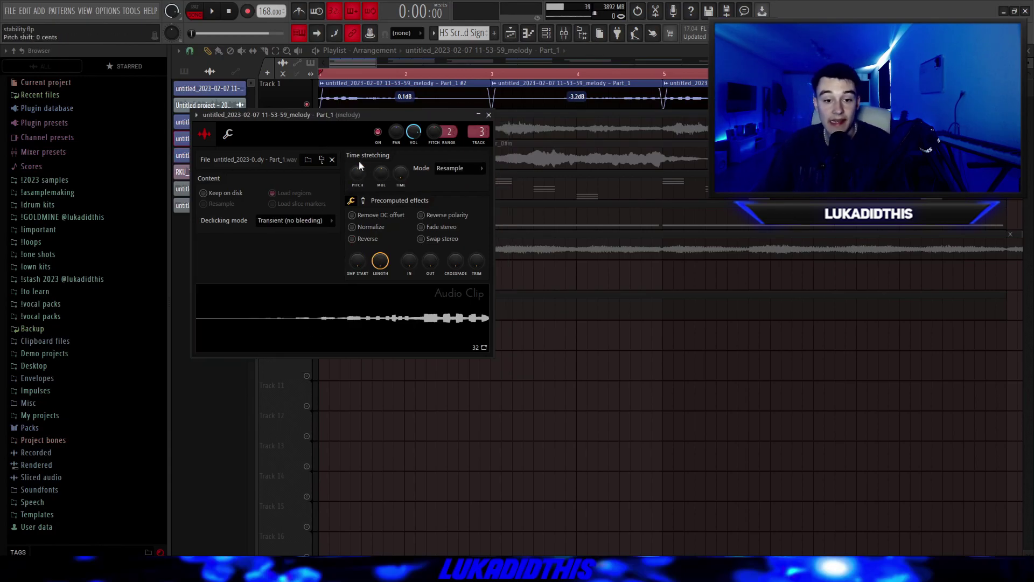
scroll(555, 382, "down", 3)
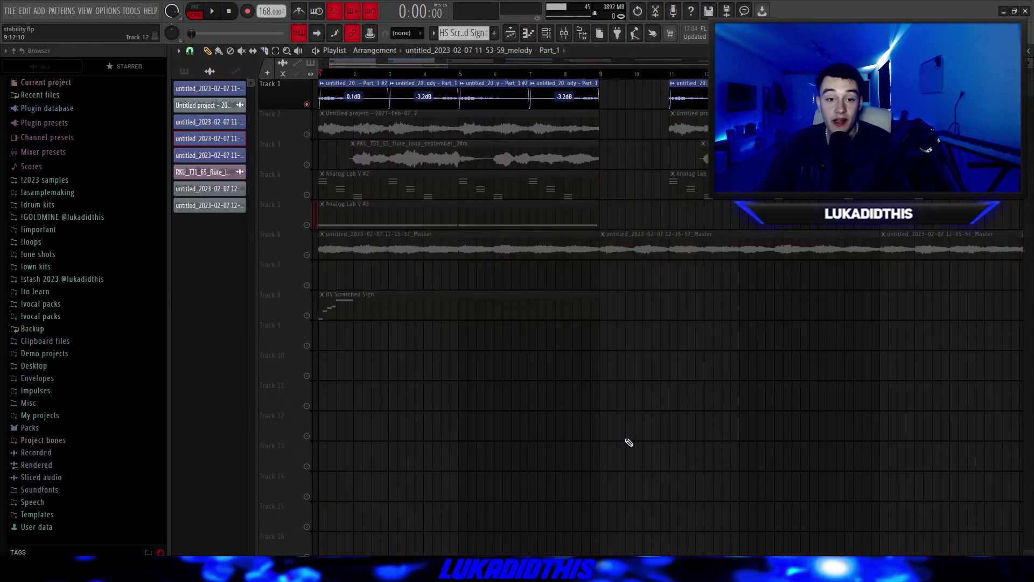
key("space")
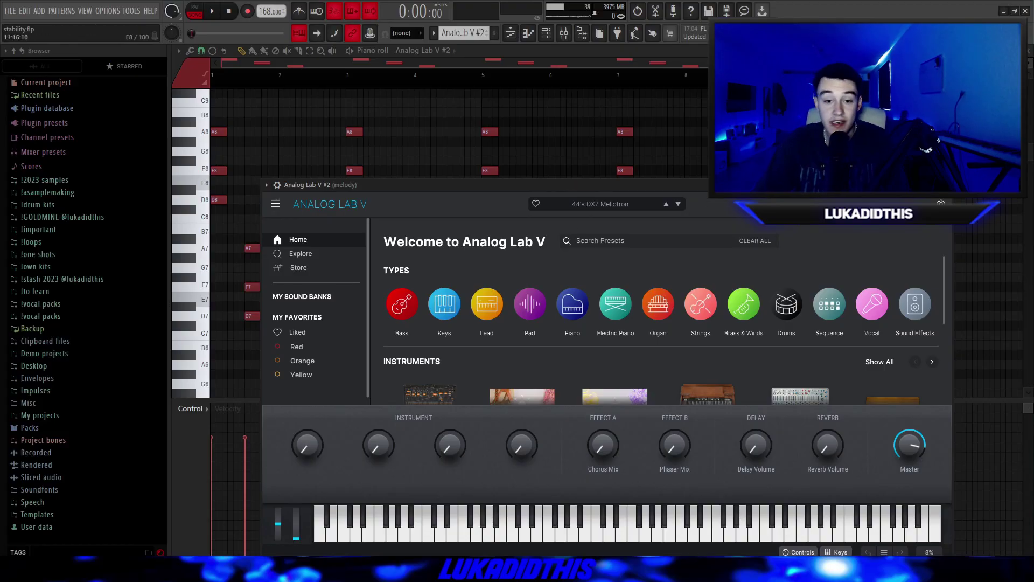
Step: Copy the opening D8-F8-A8 chord of Analog Lab V #2 half a bar later an octave lower, and again at bar 2 another octave lower
key("Escape")
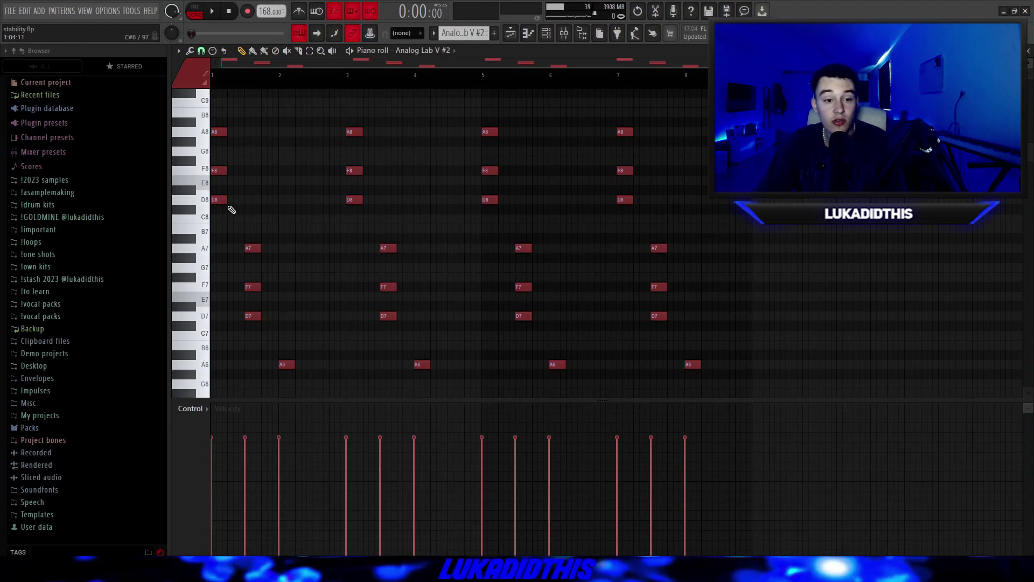
left_click_drag(227, 245, 212, 119)
left_click_drag(222, 199, 256, 197)
key("ctrl+Down")
left_click_drag(247, 322, 280, 321)
scroll(295, 315, "down", 3)
key("ctrl+Down")
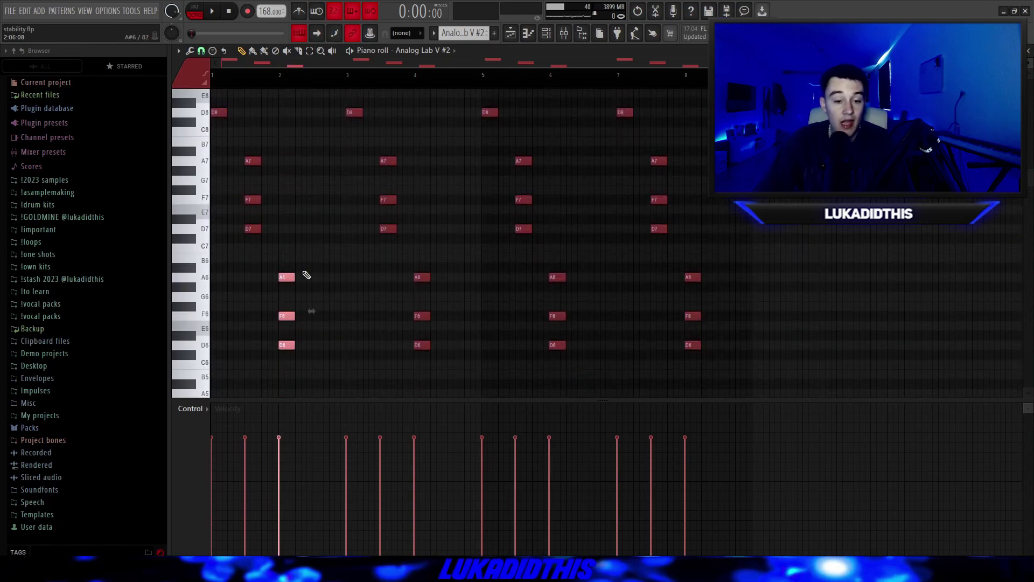
scroll(370, 238, "up", 3)
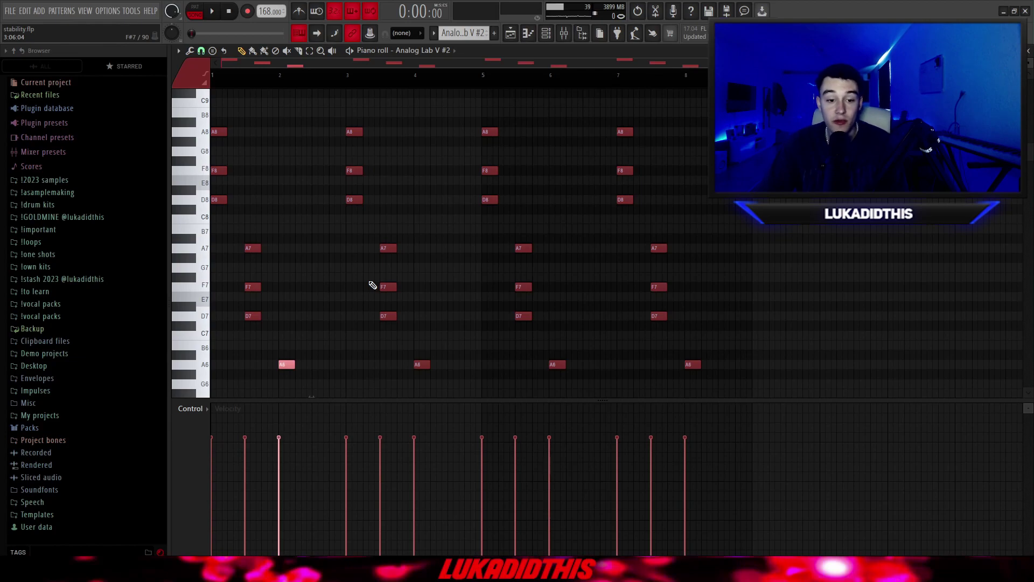
left_click(431, 252)
Step: Play back the Analog Lab V #2 chord pattern and inspect the Fruity parametric EQ 2 on the second melody mixer track
scroll(422, 257, "down", 3)
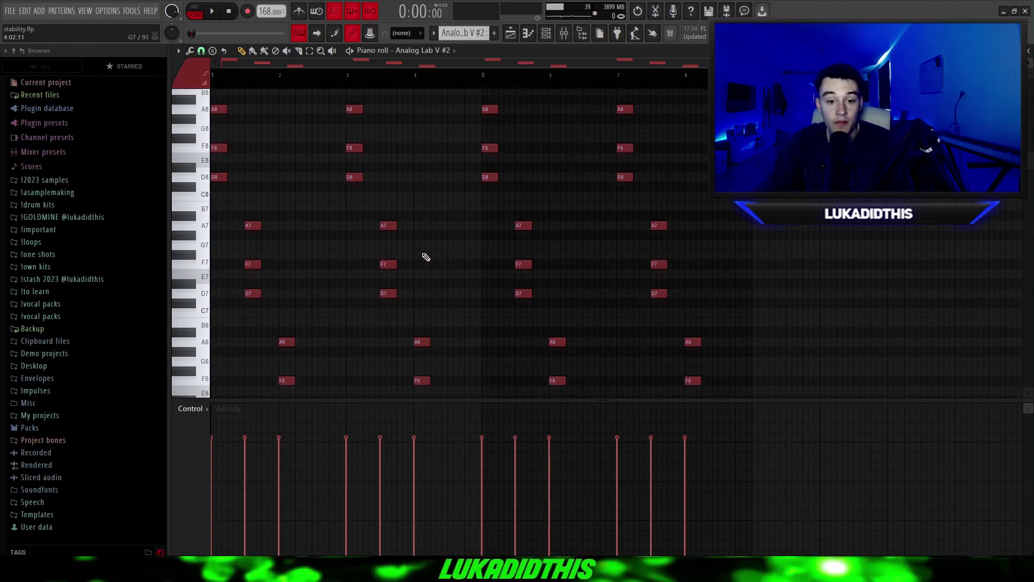
scroll(422, 257, "up", 3)
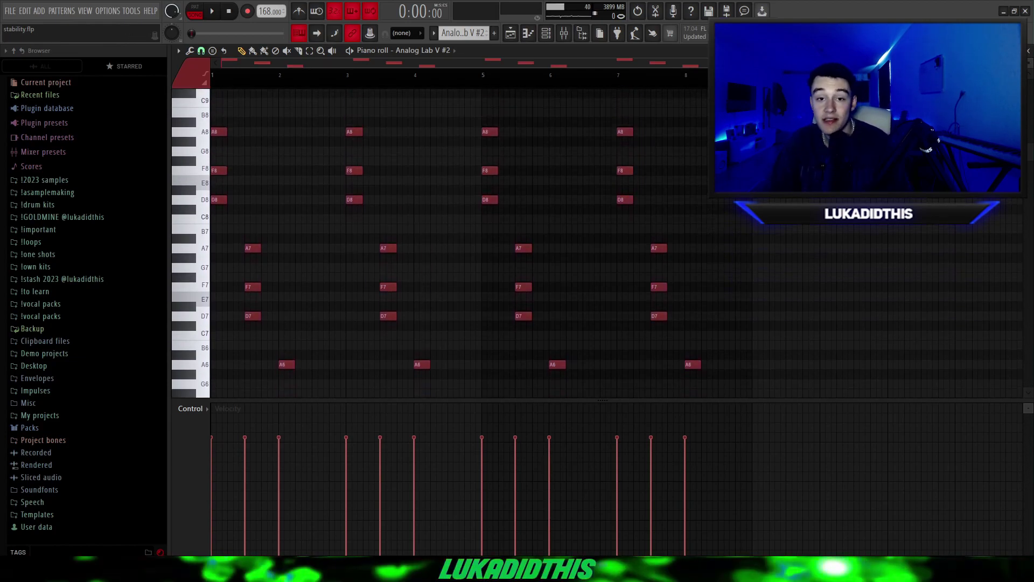
key("space")
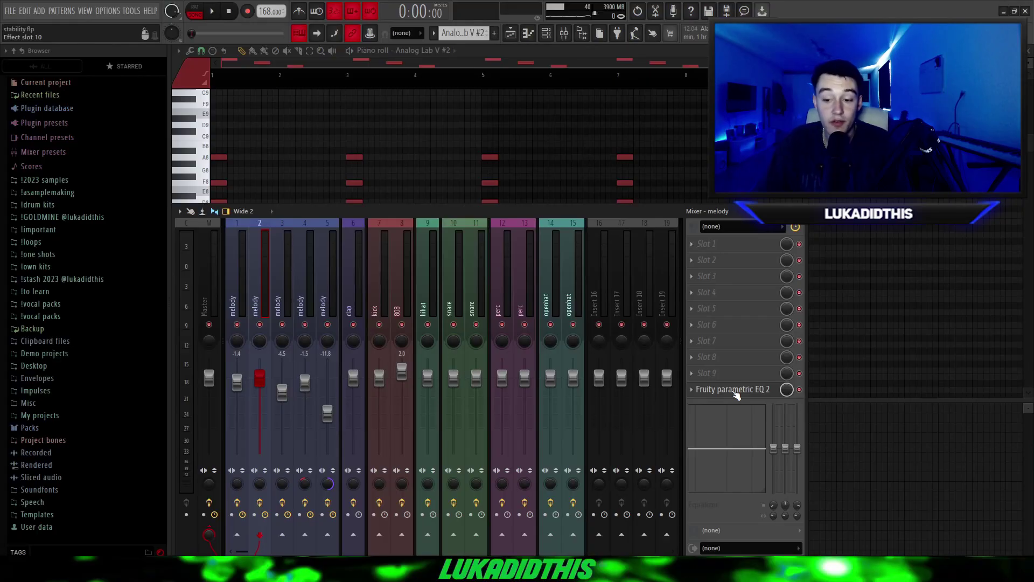
left_click(736, 394)
left_click_drag(372, 277, 394, 285)
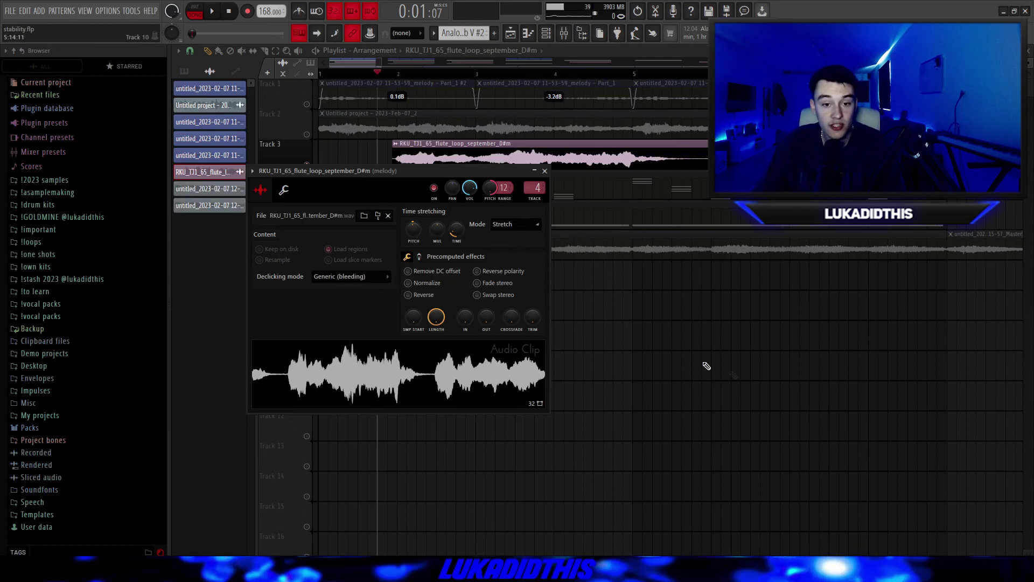
Step: Examine the flute loop clip's sample settings and its start position on playlist Track 3
left_click(398, 164)
left_click_drag(394, 149, 394, 175)
key("p")
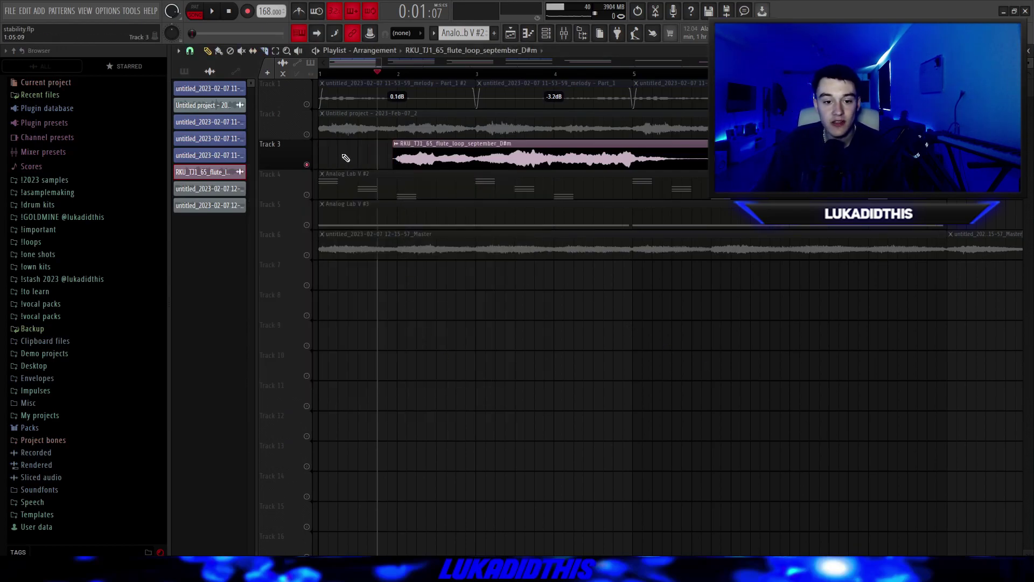
scroll(346, 157, "down", 3)
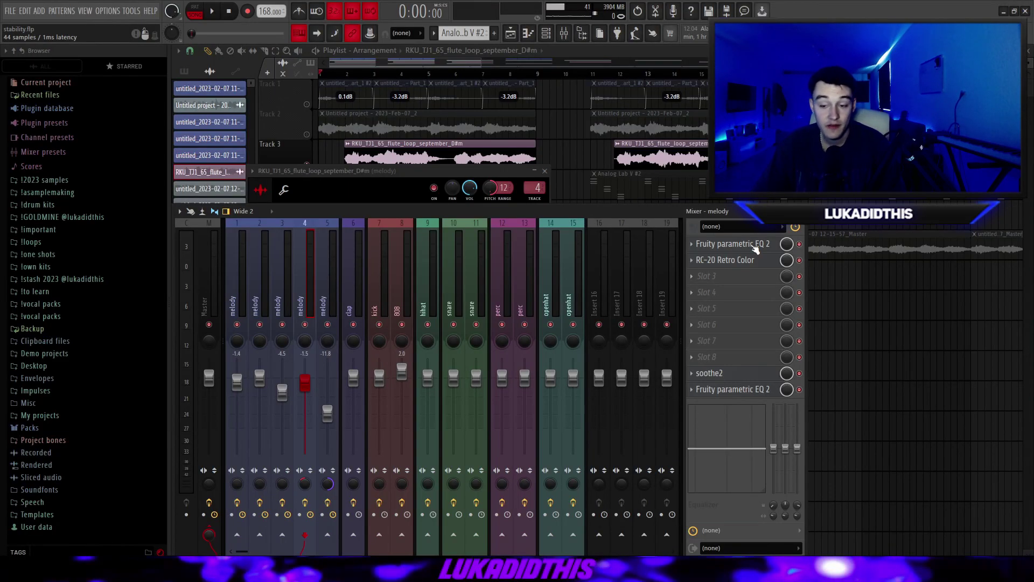
Step: Inspect the first Fruity parametric EQ 2 and the RC-20 Retro Color on the fourth melody mixer track
left_click(756, 249)
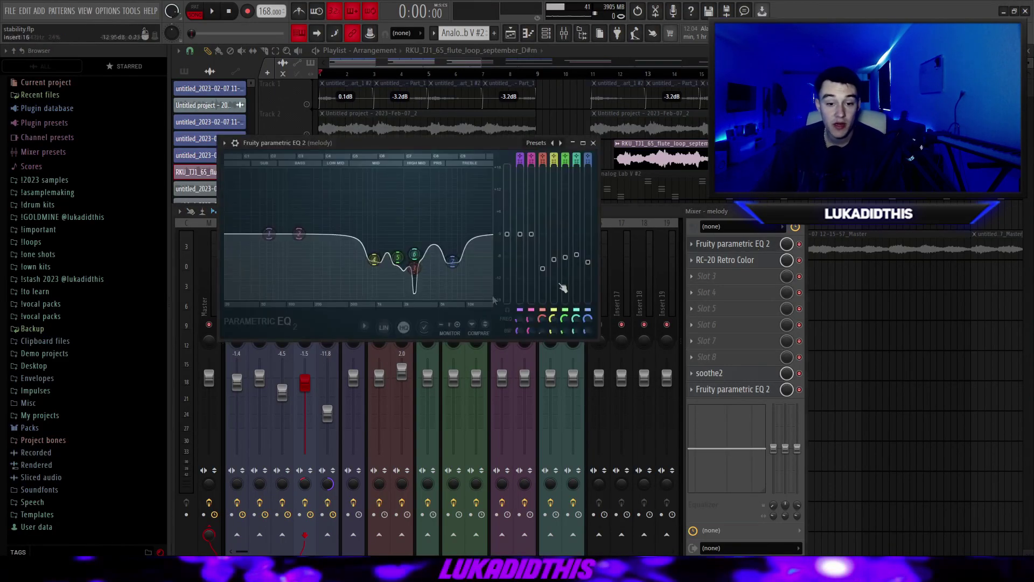
left_click_drag(415, 273, 414, 275)
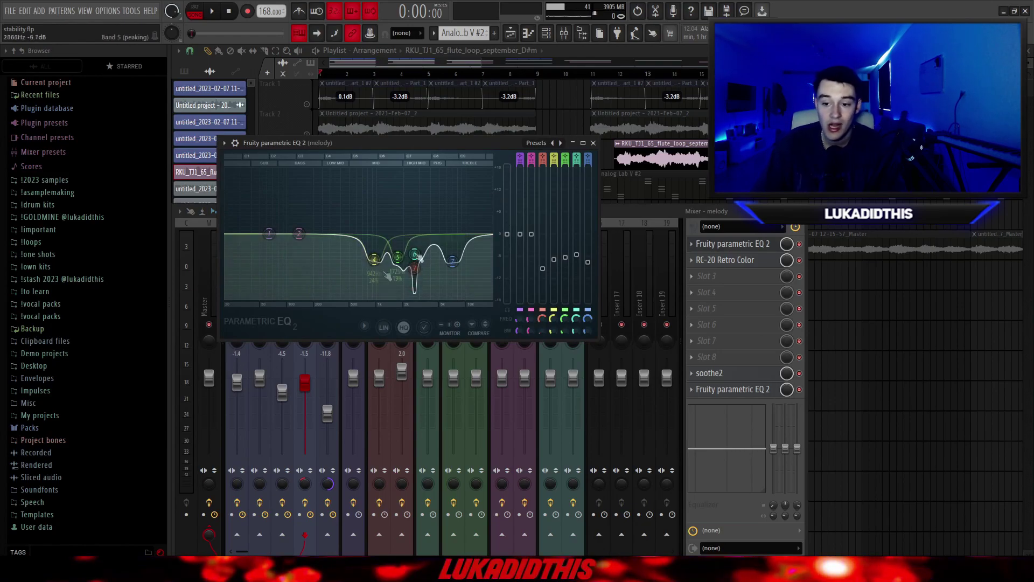
left_click(725, 259)
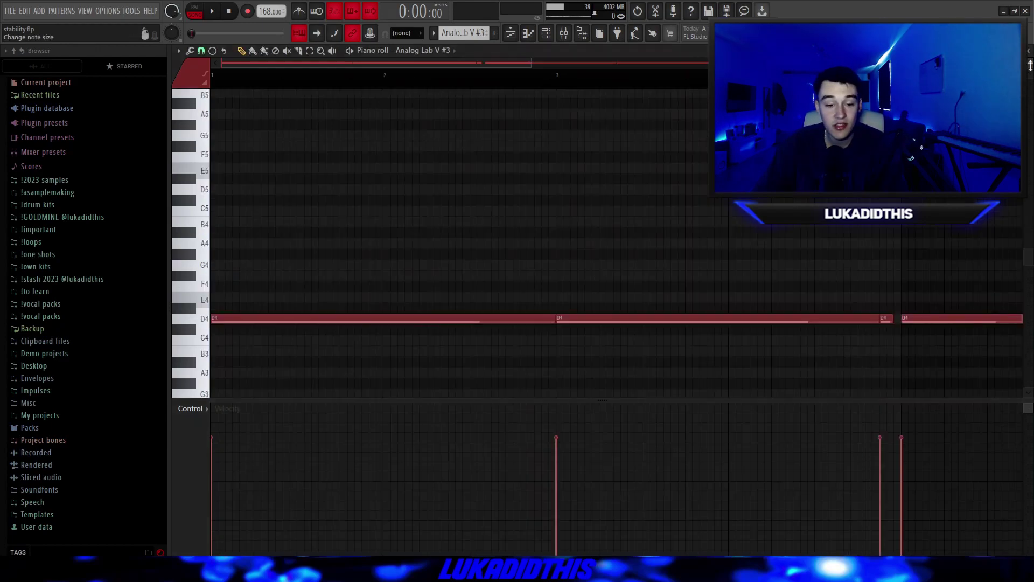
Step: Examine the sustained D4 notes of Analog Lab V #3 in the piano roll, including the short note before bar 5
scroll(641, 208, "down", 2)
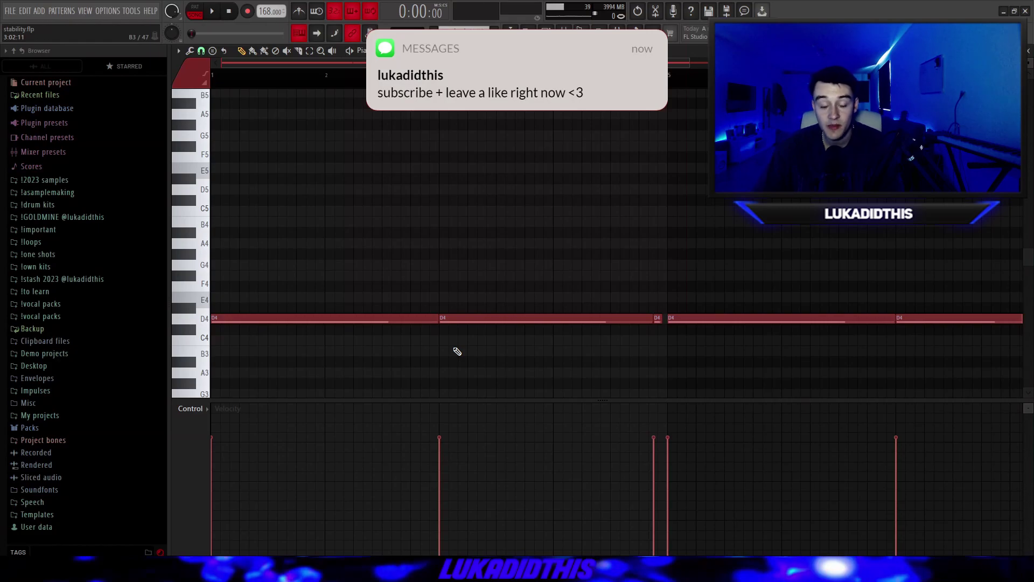
scroll(461, 318, "up", 3)
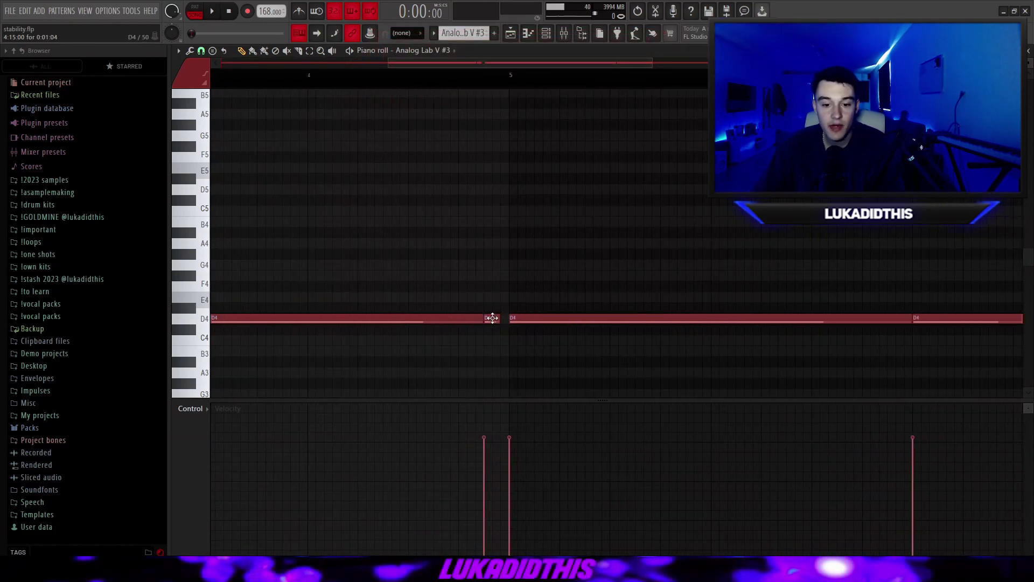
scroll(846, 352, "down", 3)
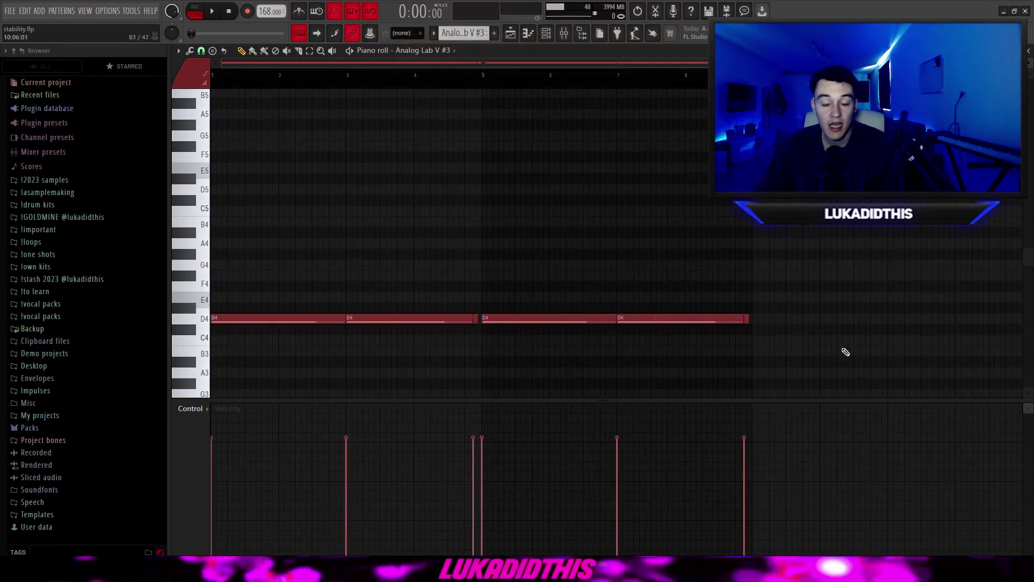
Step: Play back the Analog Lab V #3 pattern and inspect soothe2 and Fruity parametric EQ 2 on the fifth melody mixer track
scroll(846, 330, "down", 1)
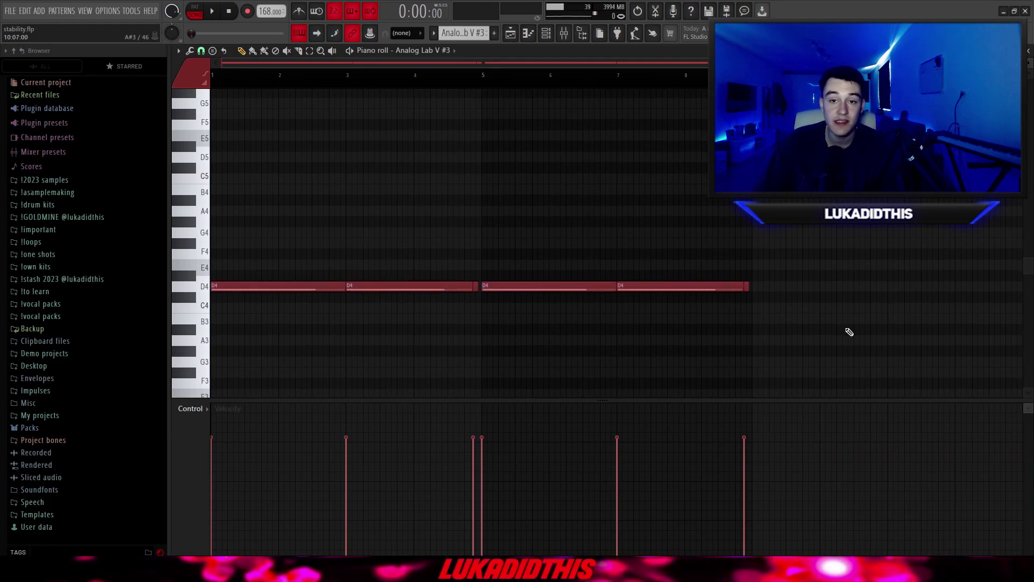
key("space")
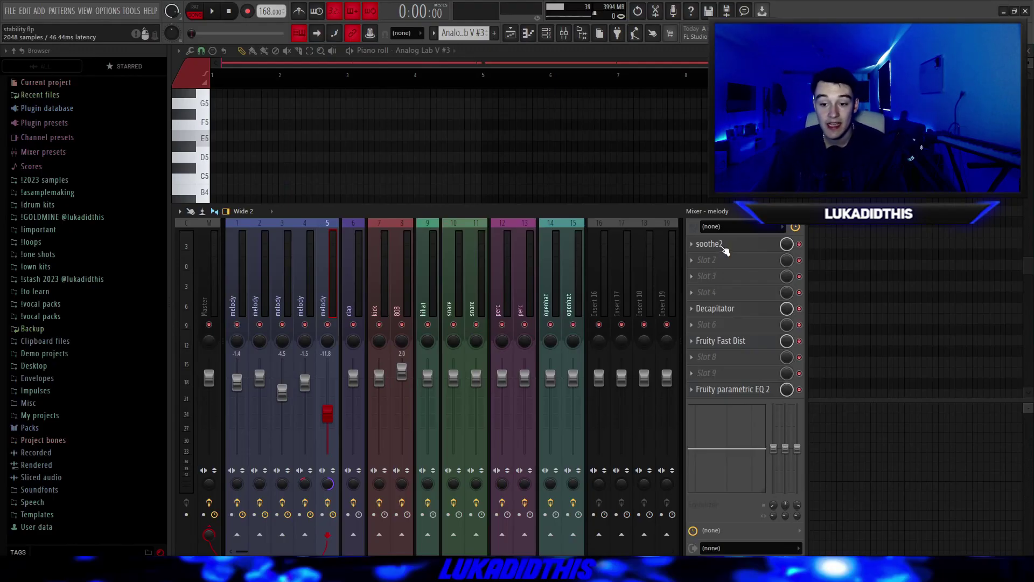
left_click(722, 245)
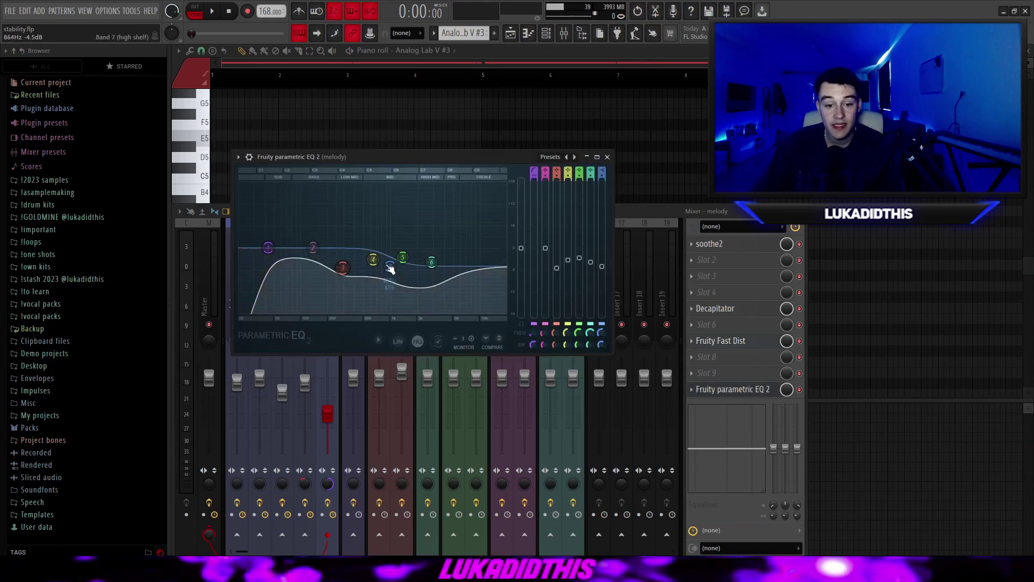
left_click(338, 488)
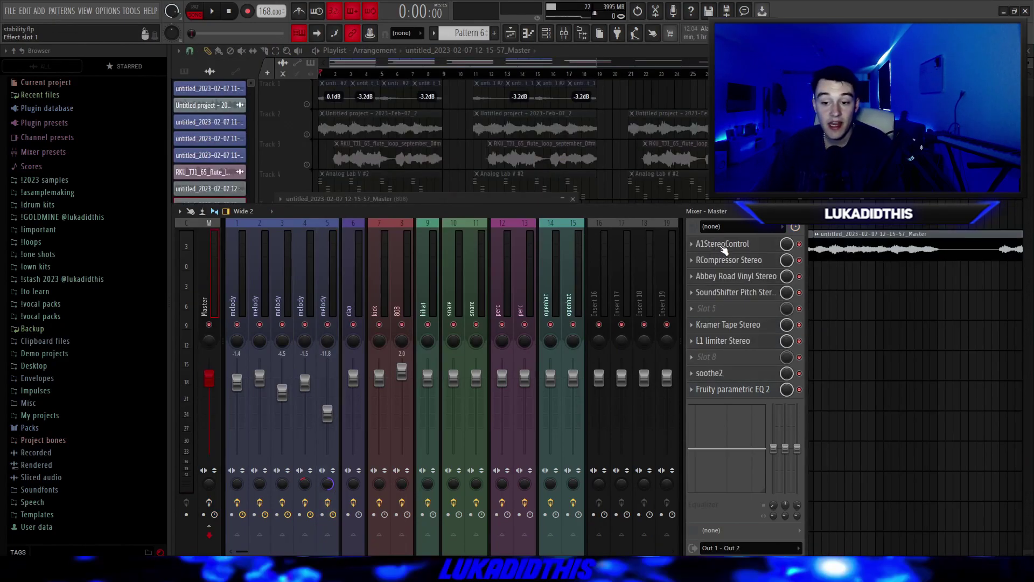
Step: Inspect the A1StereoControl, RCompressor Stereo and Abbey Road Vinyl Stereo settings on the Master mixer track
left_click(720, 245)
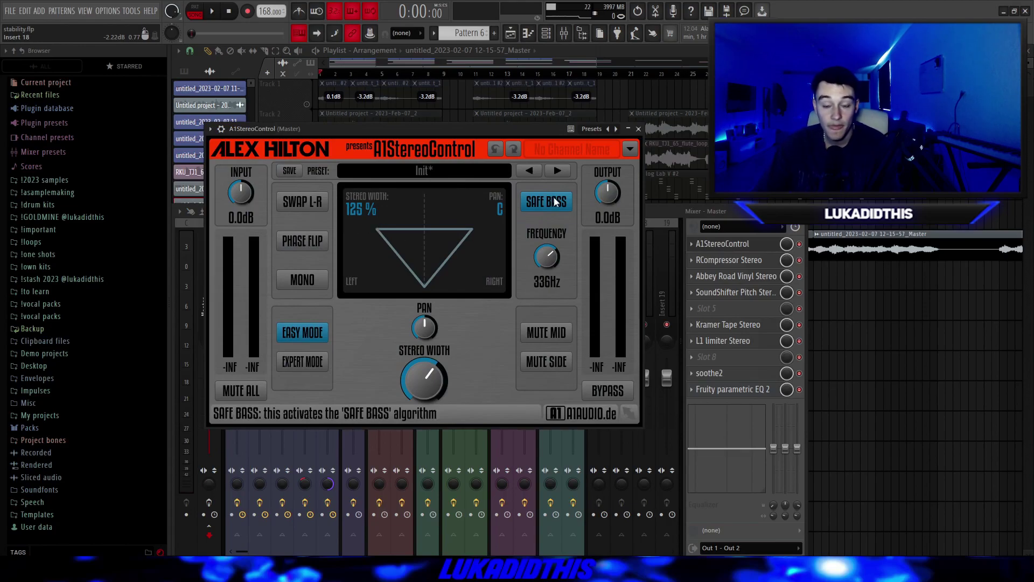
left_click(728, 259)
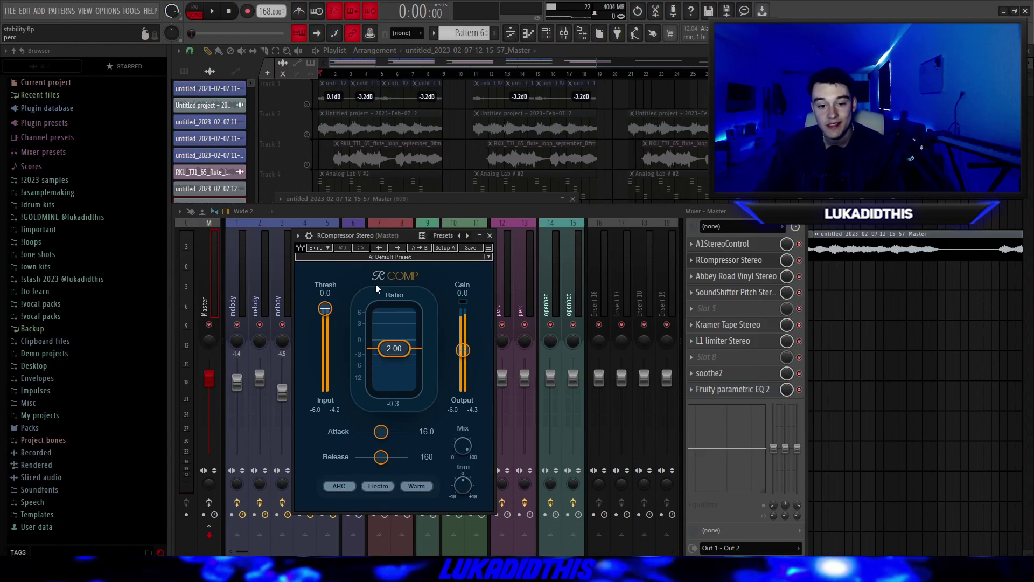
left_click(735, 275)
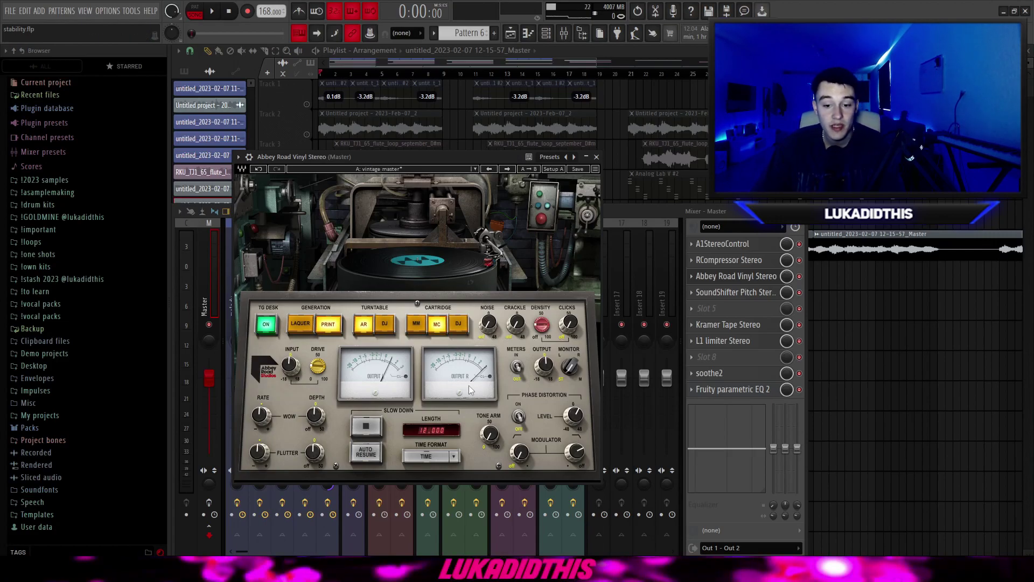
left_click(596, 157)
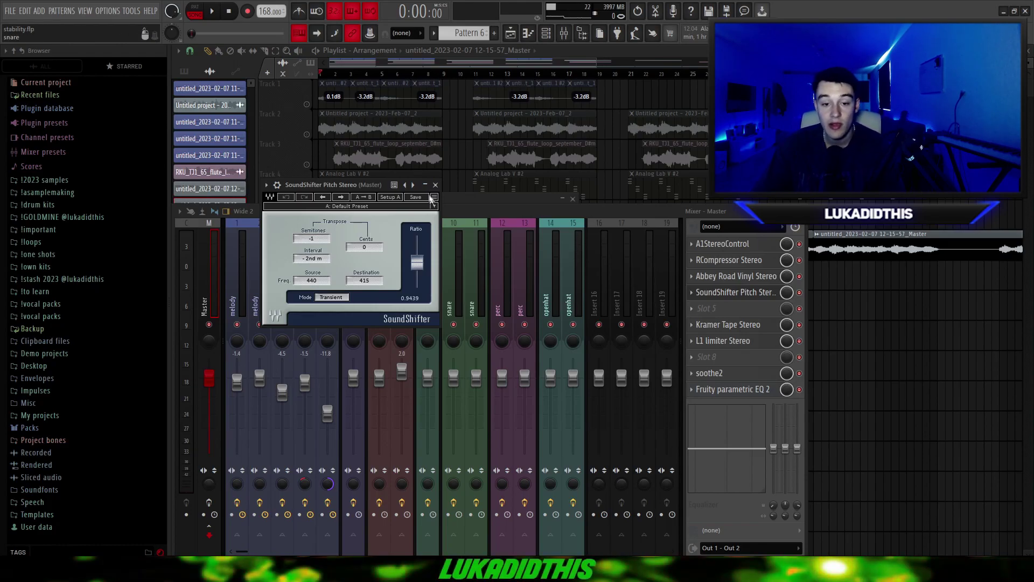
Step: Inspect the remaining Master effects from Kramer Tape Stereo and L1 limiter Stereo through soothe2 to Fruity parametric EQ 2
left_click(724, 324)
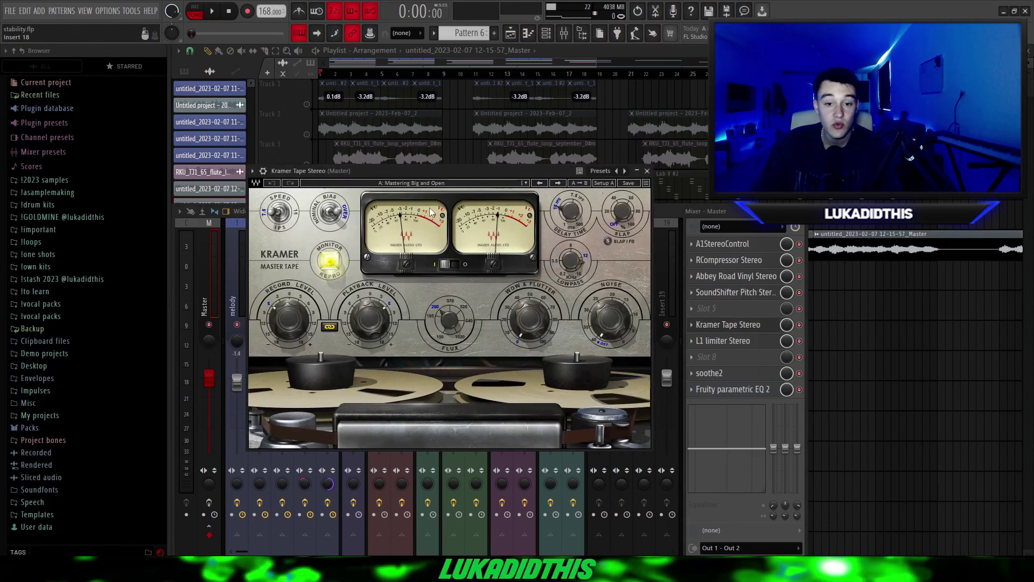
left_click(724, 340)
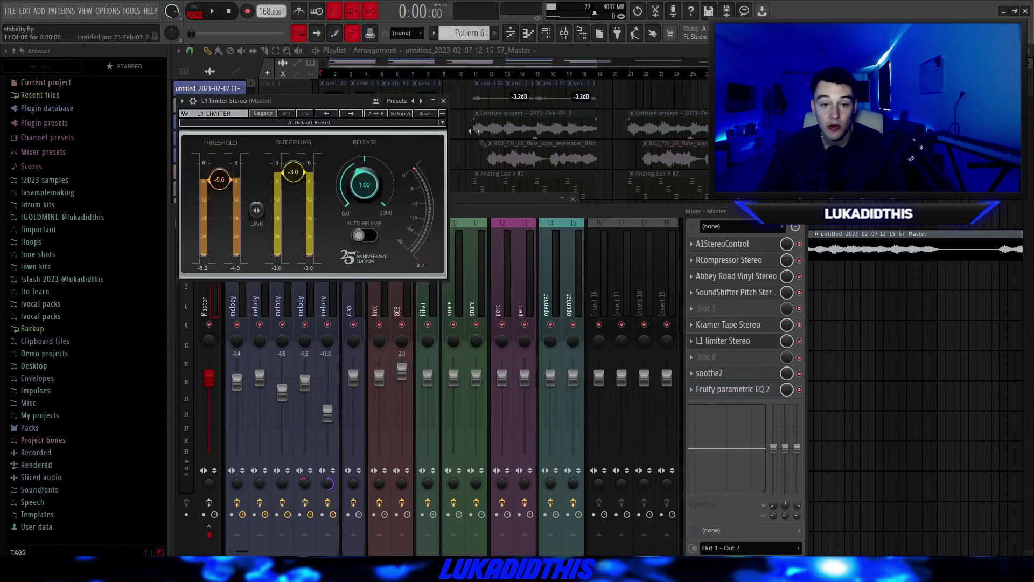
left_click(708, 373)
left_click(732, 389)
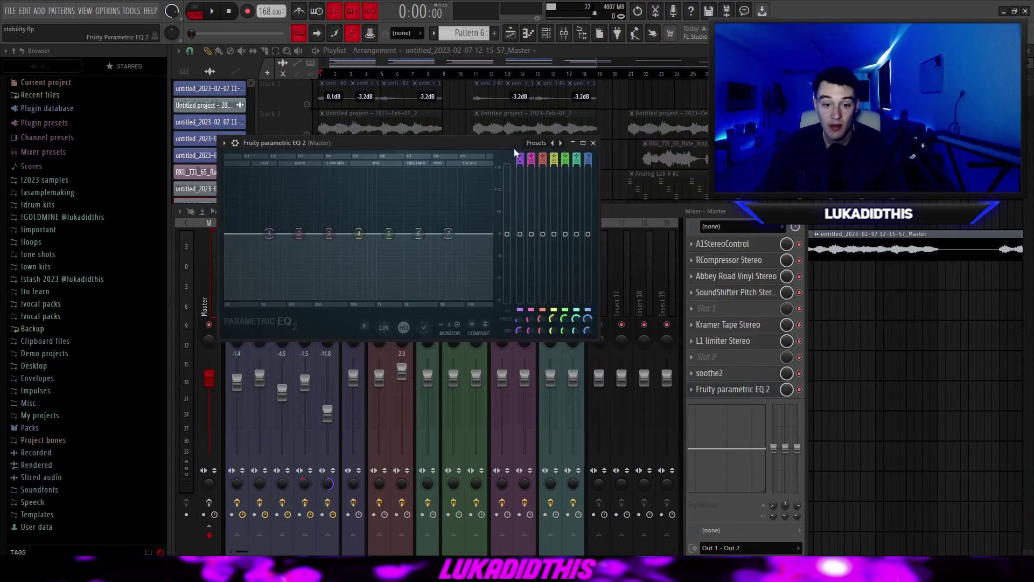
Step: Examine the sample settings of the rendered Master clip on playlist Track 6 and the Fruity parametric EQ 2 on its 808 mixer track
key("F5")
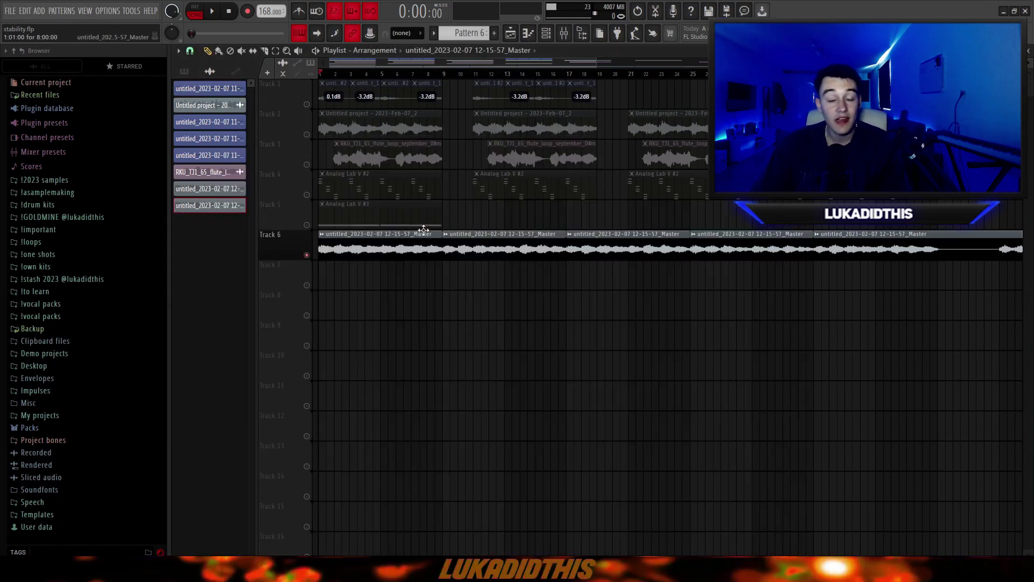
double_click(401, 247)
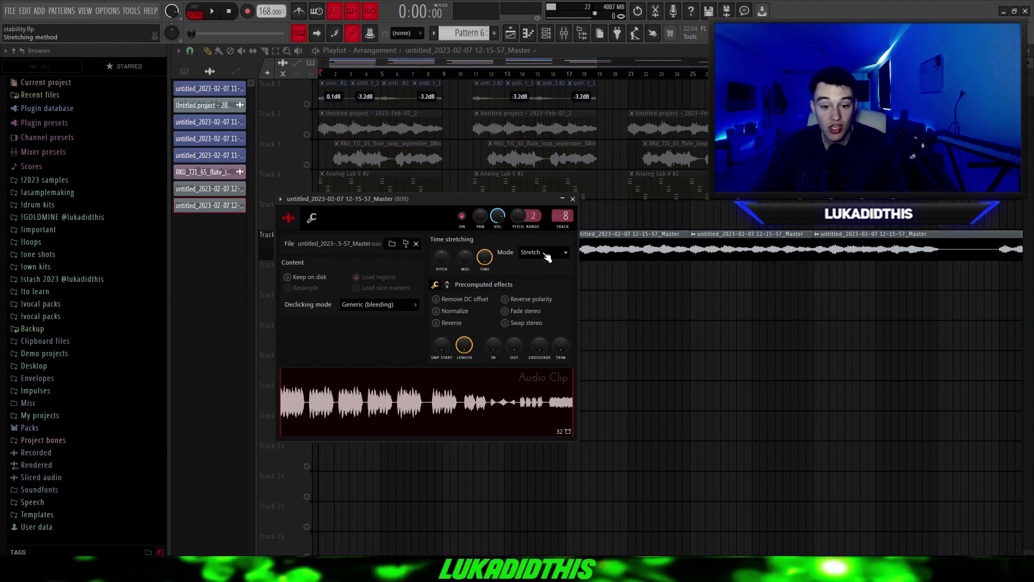
left_click(565, 215)
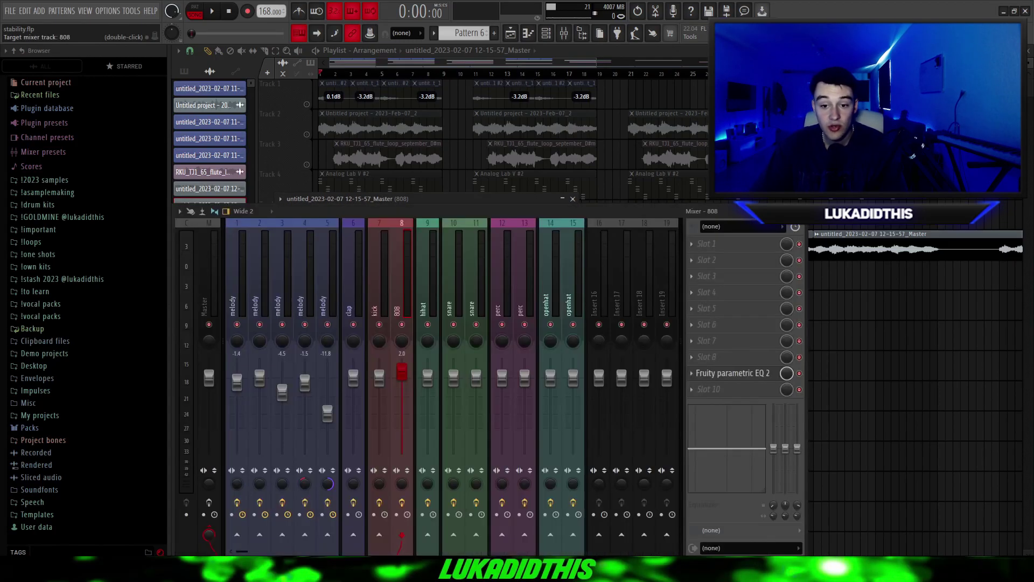
left_click(721, 373)
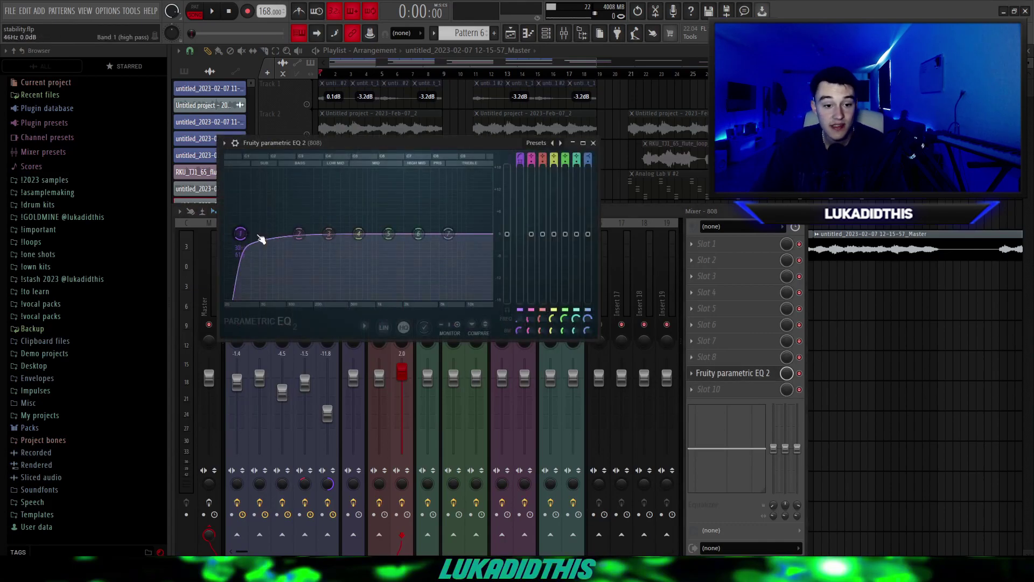
key("Escape")
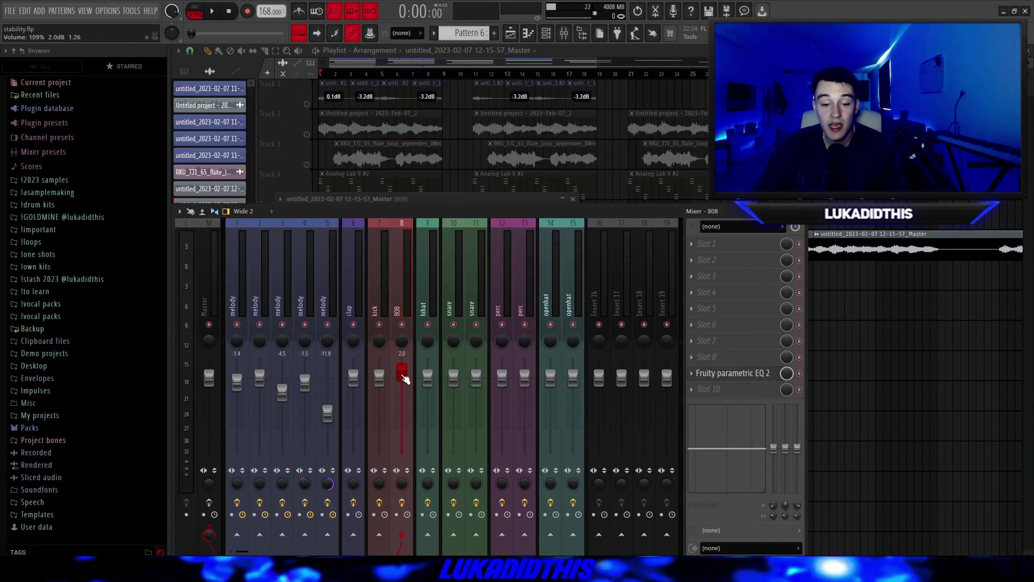
key("F9")
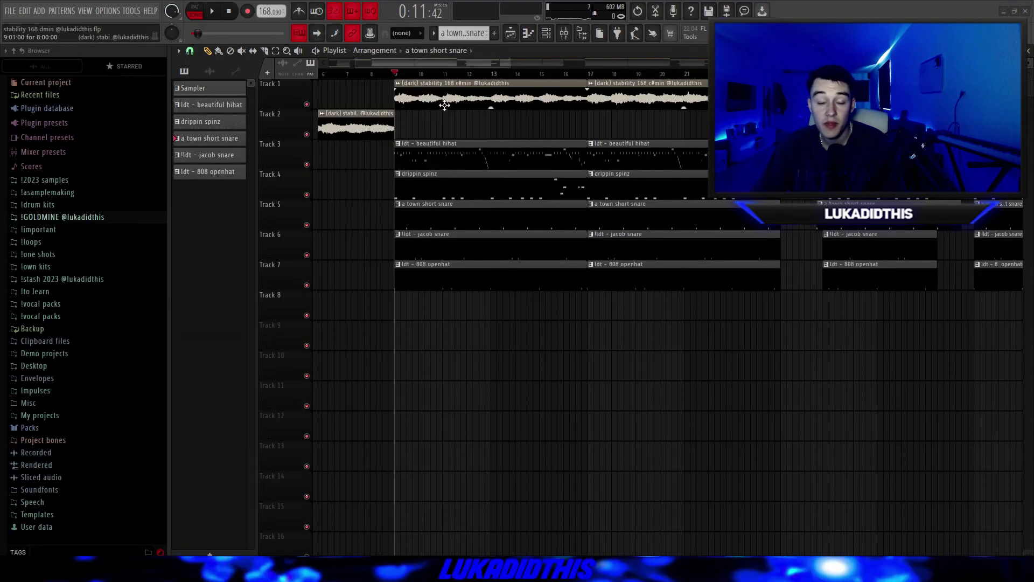
Step: Check the stability melody clip's sample settings, and examine the ldt - beautiful hihat notes and snap options in the piano roll
double_click(434, 94)
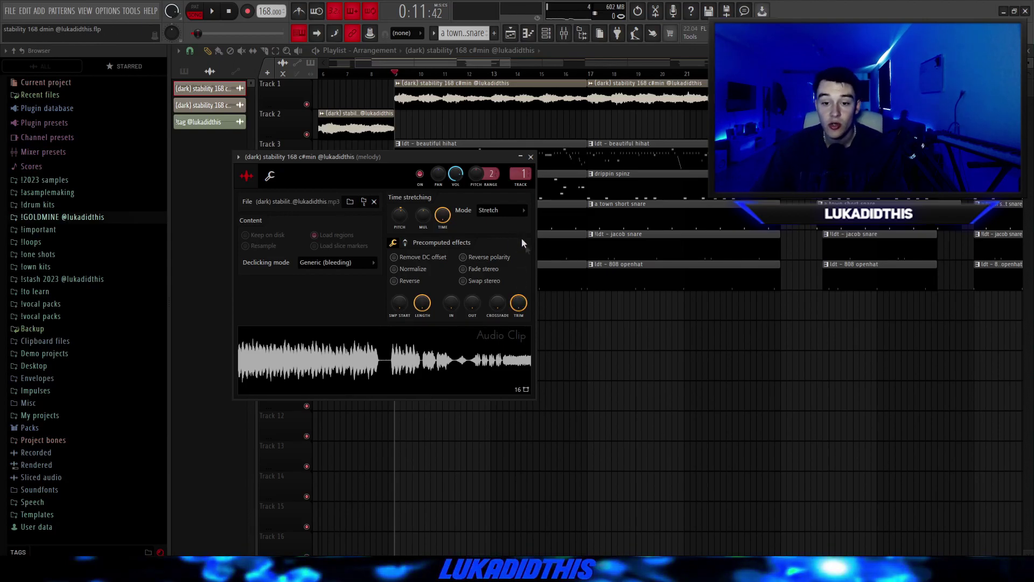
double_click(437, 144)
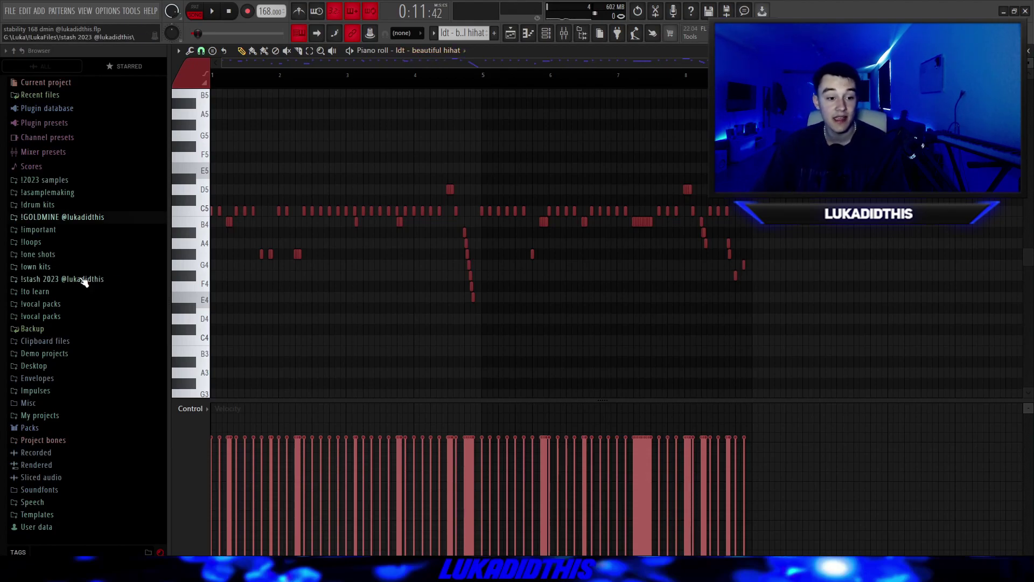
scroll(307, 301, "up", 1)
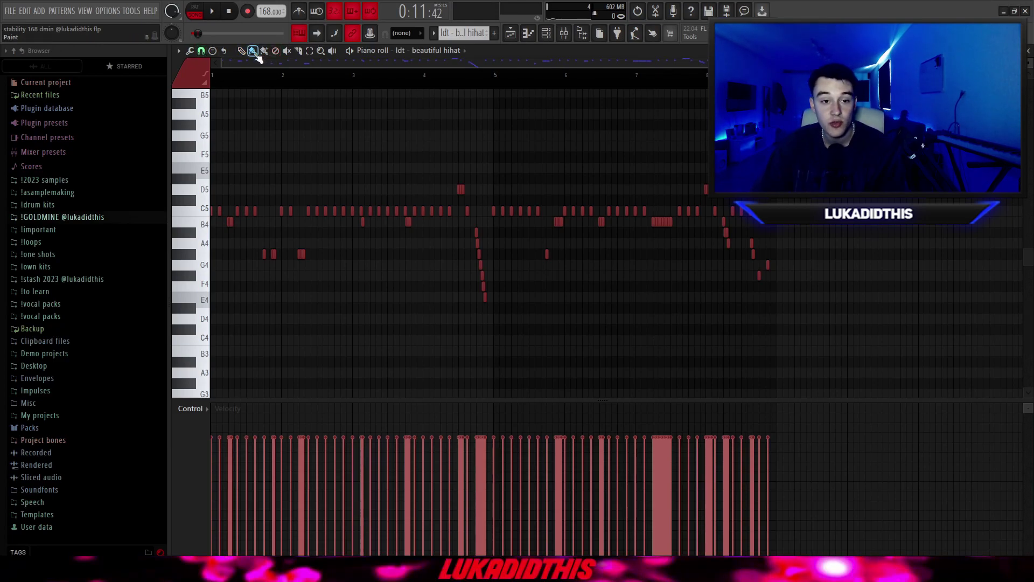
left_click(201, 51)
left_click(216, 132)
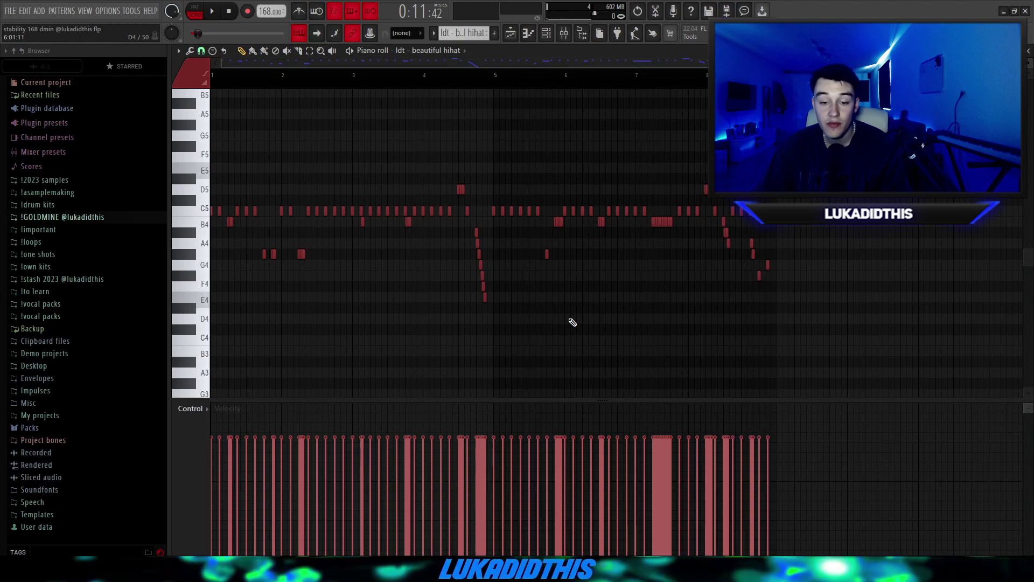
Step: Play back the drum patterns and examine the drippin spinz notes in the piano roll, including the higher ones near bar 8
key("space")
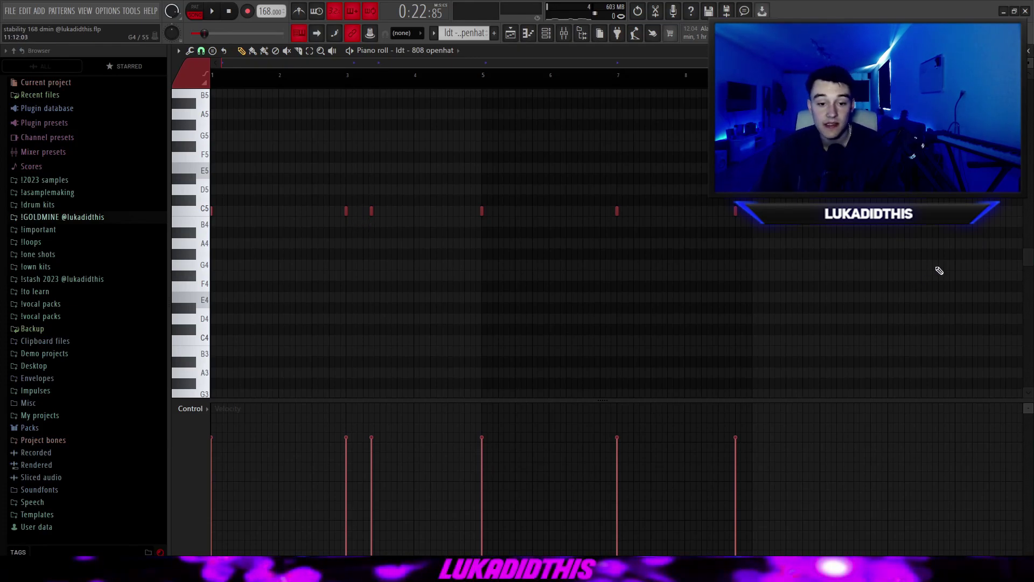
key("space")
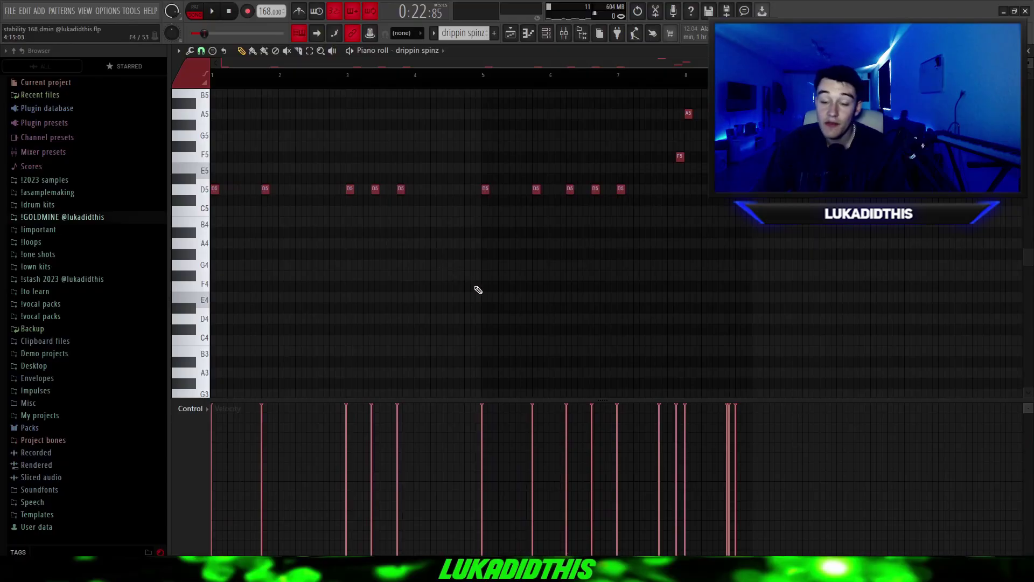
scroll(478, 290, "up", 5)
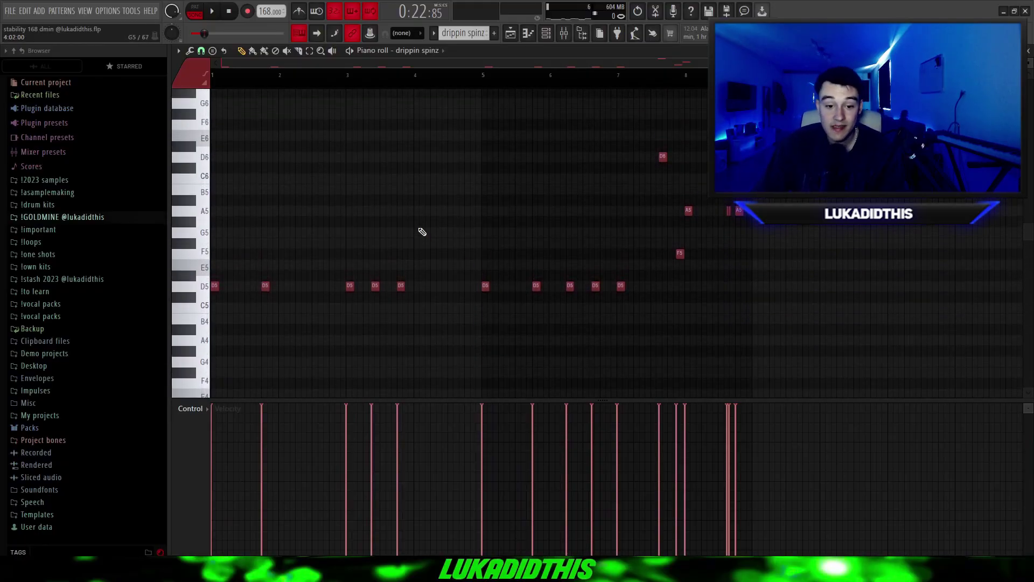